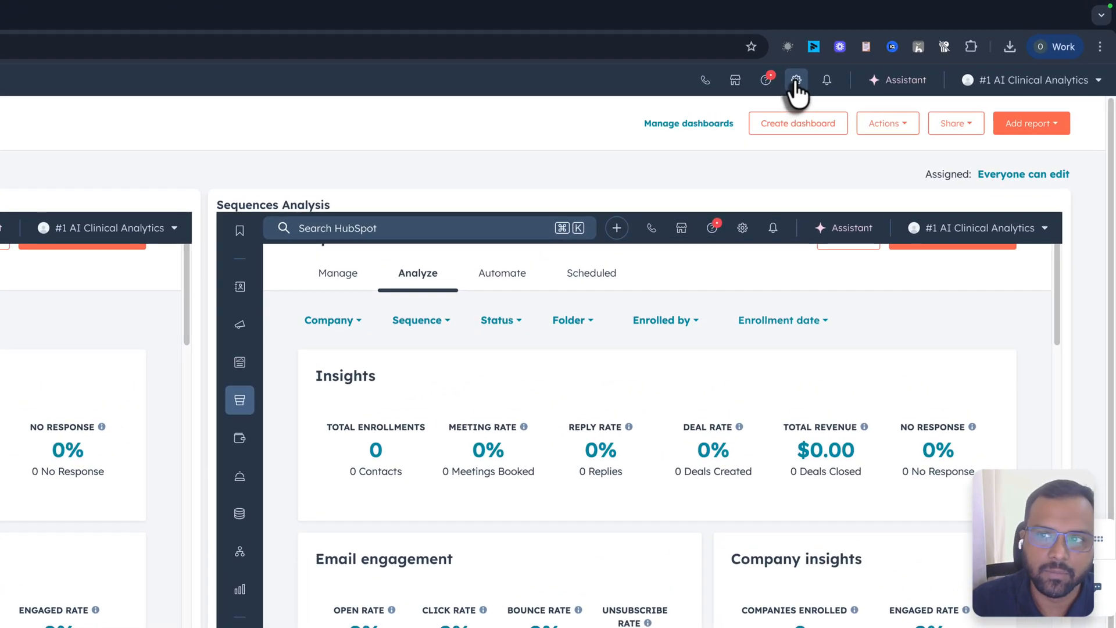
Open the account's seat management in the Users & Teams settings.
{"action": "left_click", "coordinate": [795, 80]}
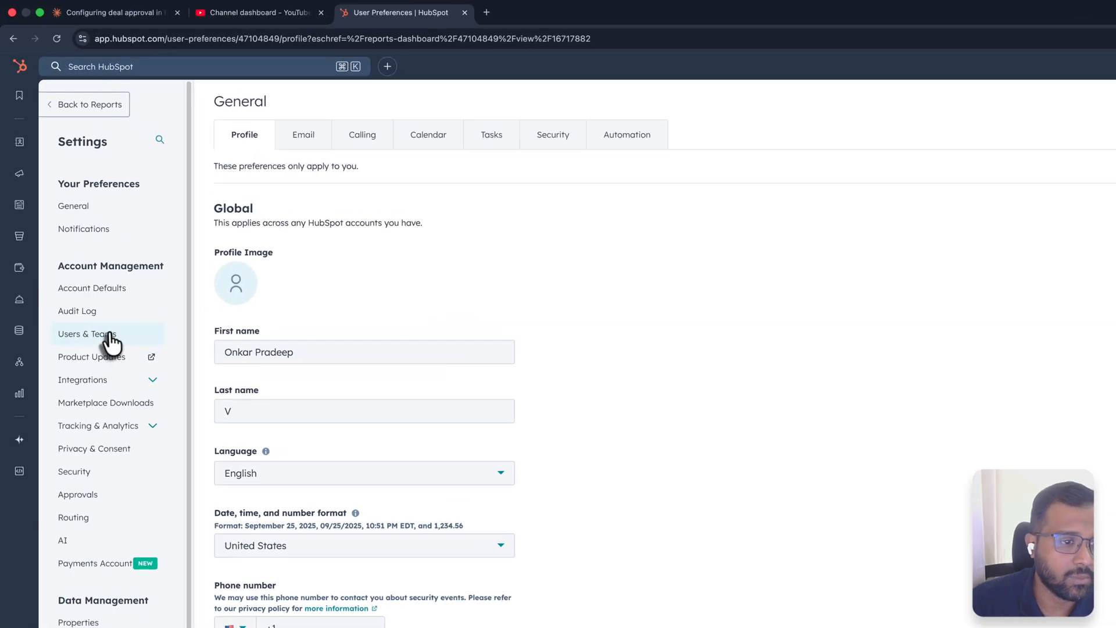
{"action": "left_click", "coordinate": [109, 337]}
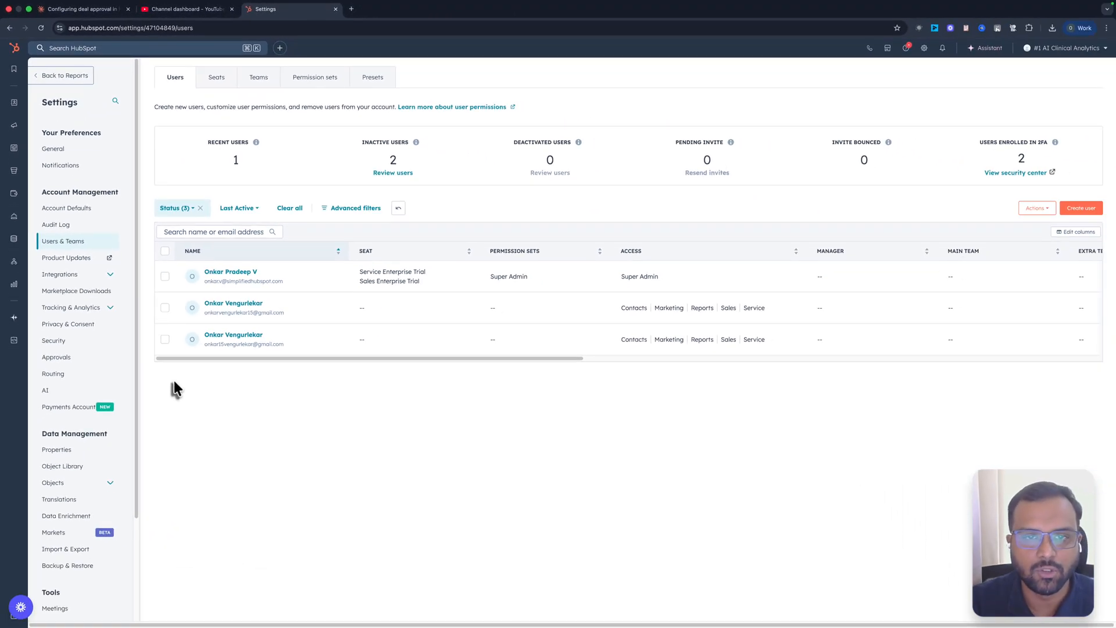
{"action": "mouse_move", "coordinate": [331, 296]}
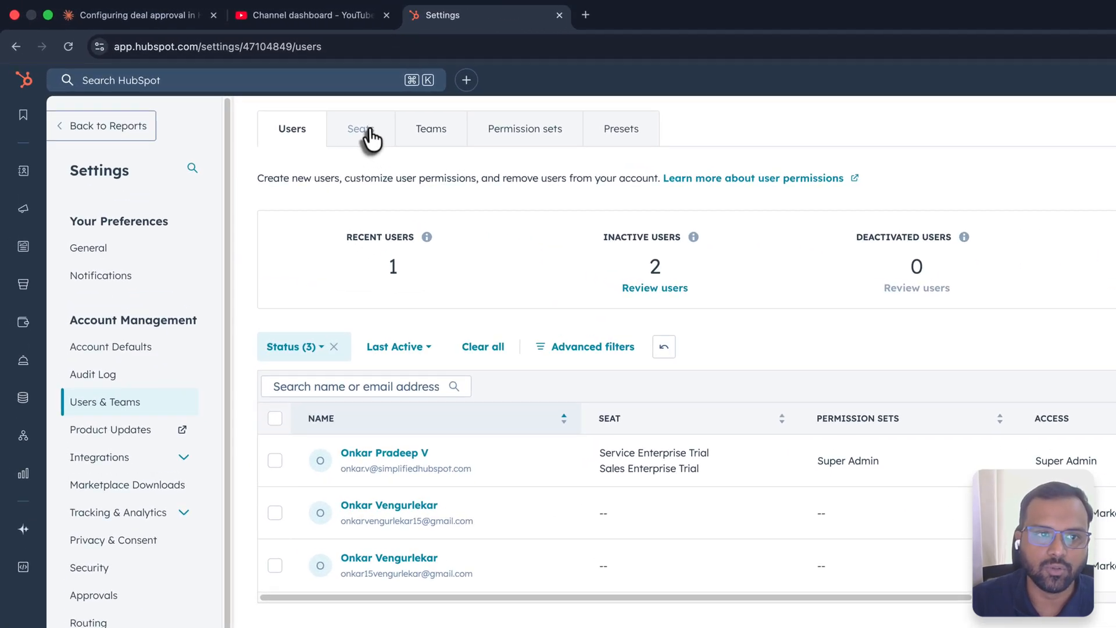
{"action": "left_click", "coordinate": [370, 137]}
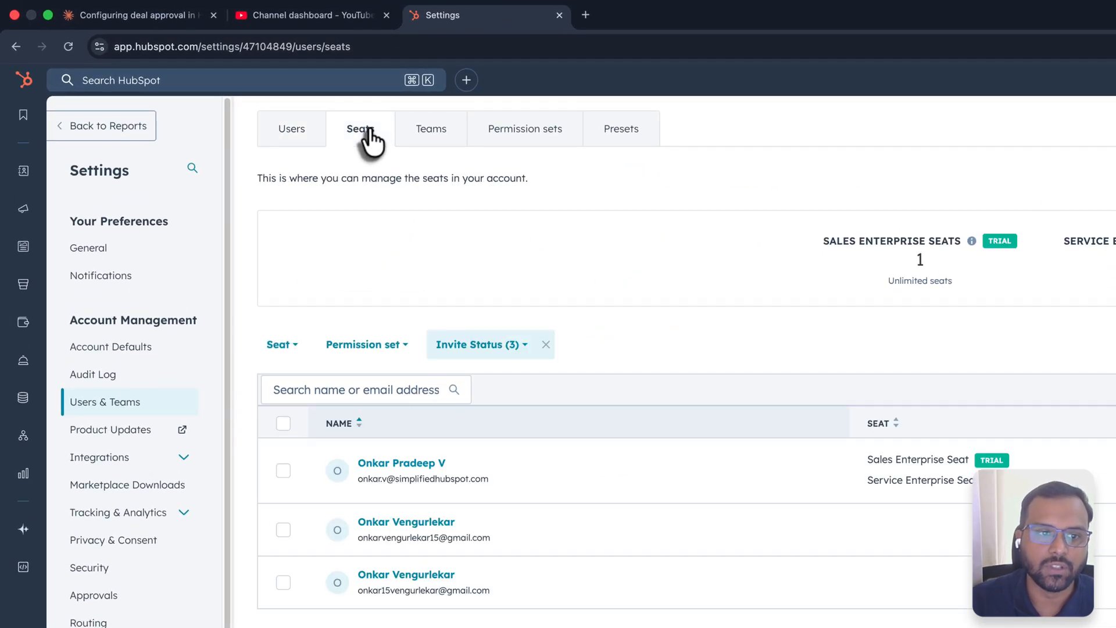
Assign a Sales Enterprise Seat to the second user in the seats list and save the change.
{"action": "mouse_move", "coordinate": [391, 535]}
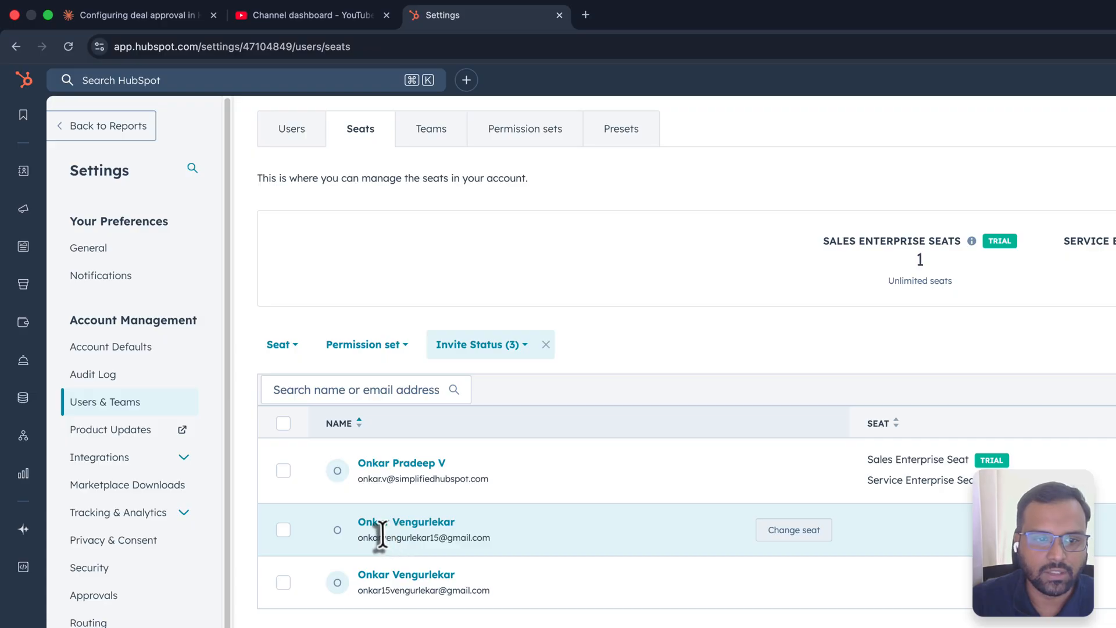
{"action": "left_click", "coordinate": [794, 530]}
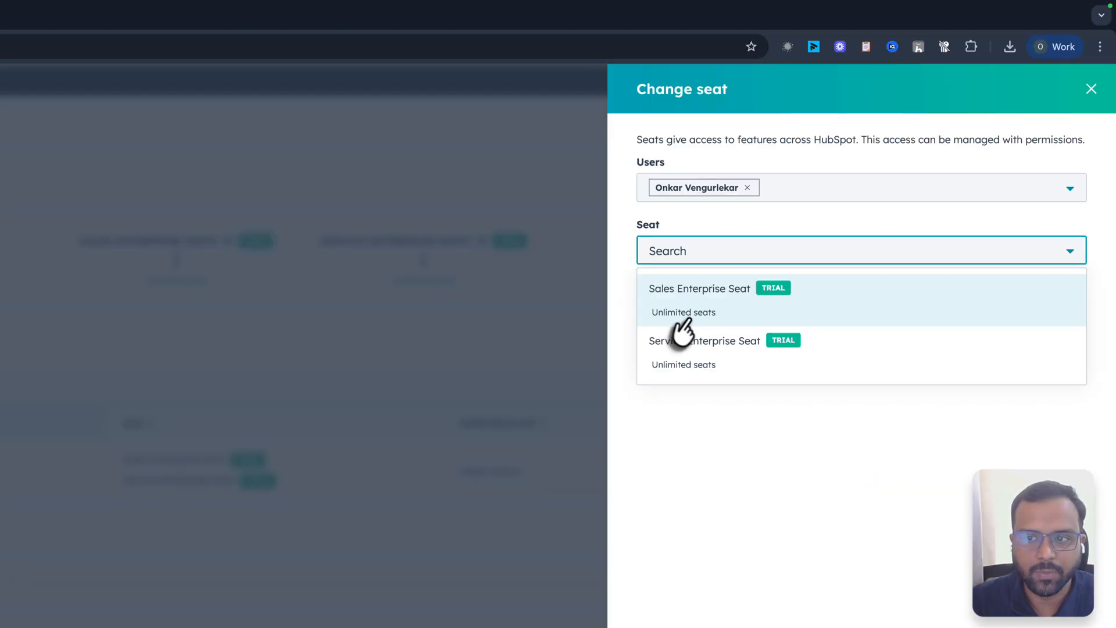
{"action": "left_click", "coordinate": [691, 317]}
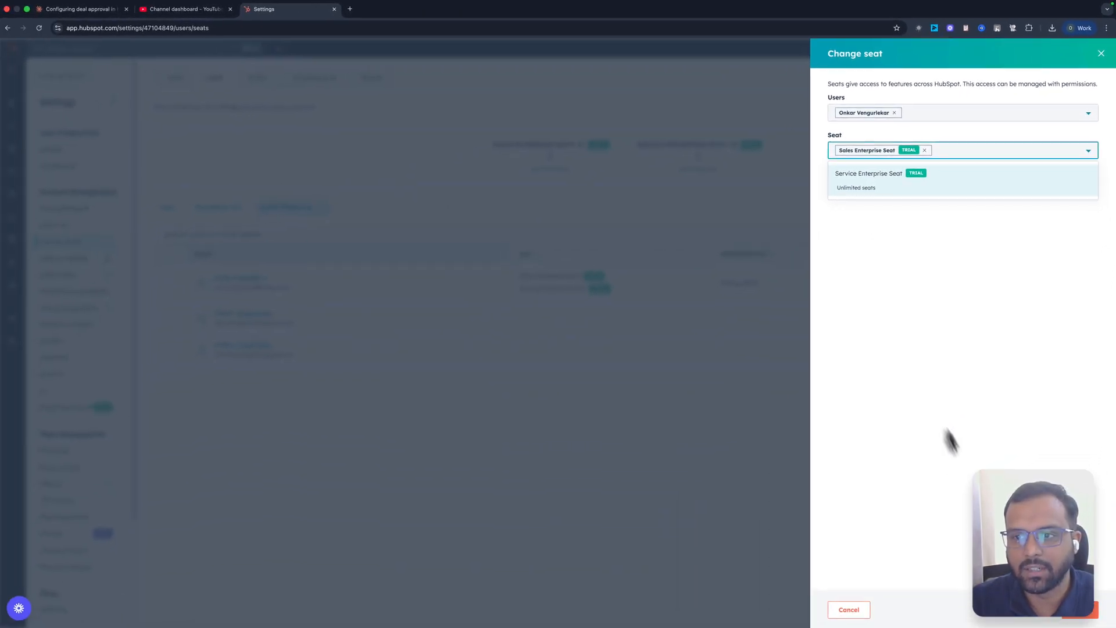
{"action": "left_click", "coordinate": [1080, 609]}
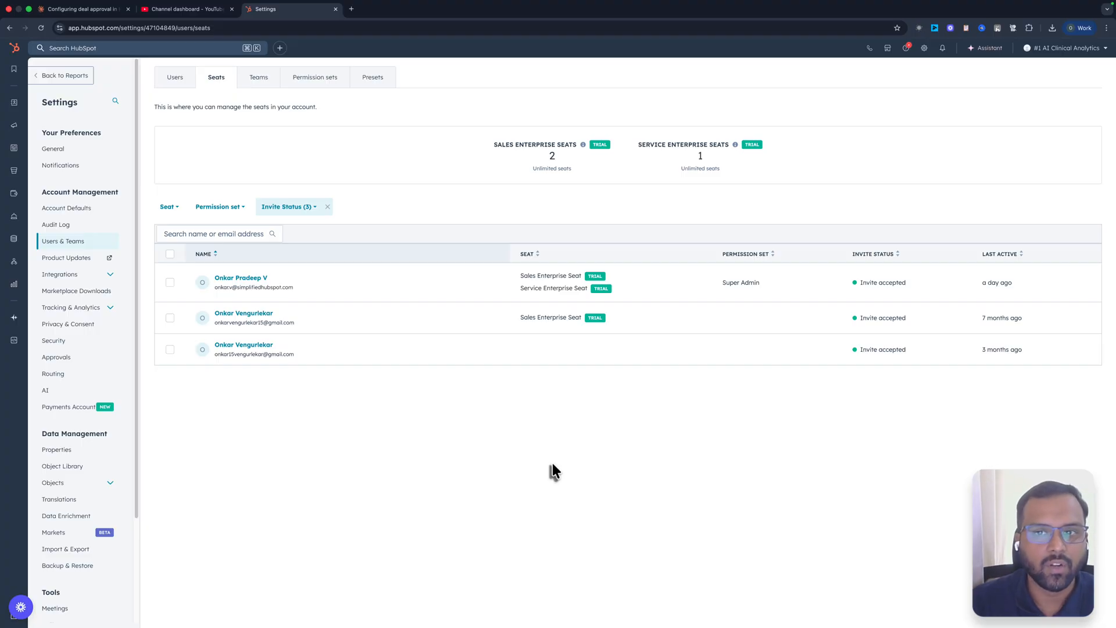
Start creating a new permission set and bring up its CRM objects permissions.
{"action": "mouse_move", "coordinate": [528, 324]}
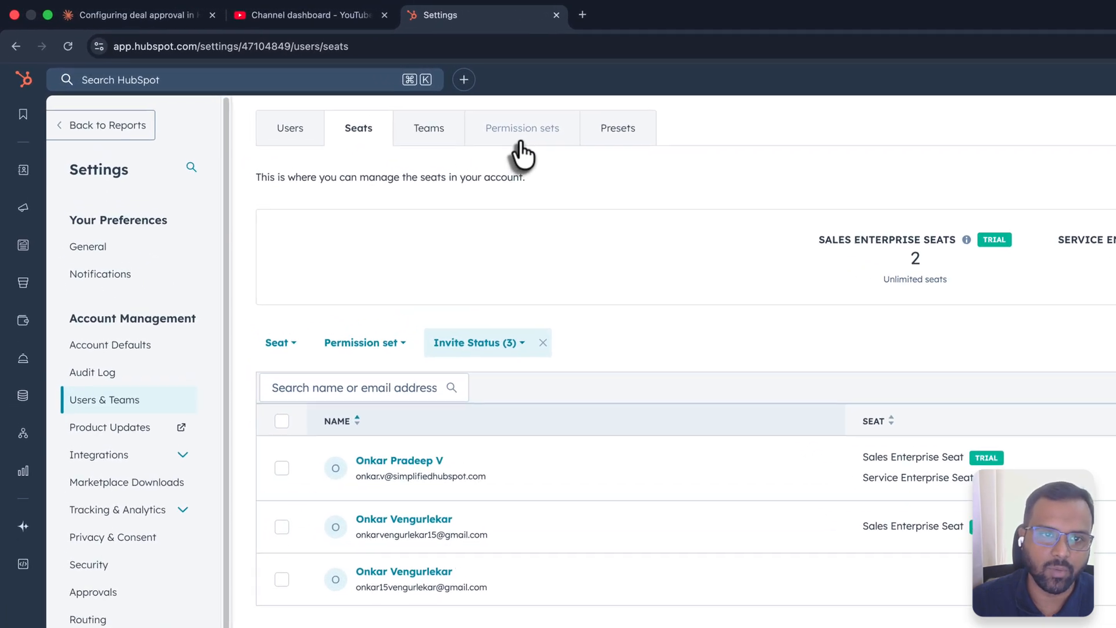
{"action": "left_click", "coordinate": [314, 81]}
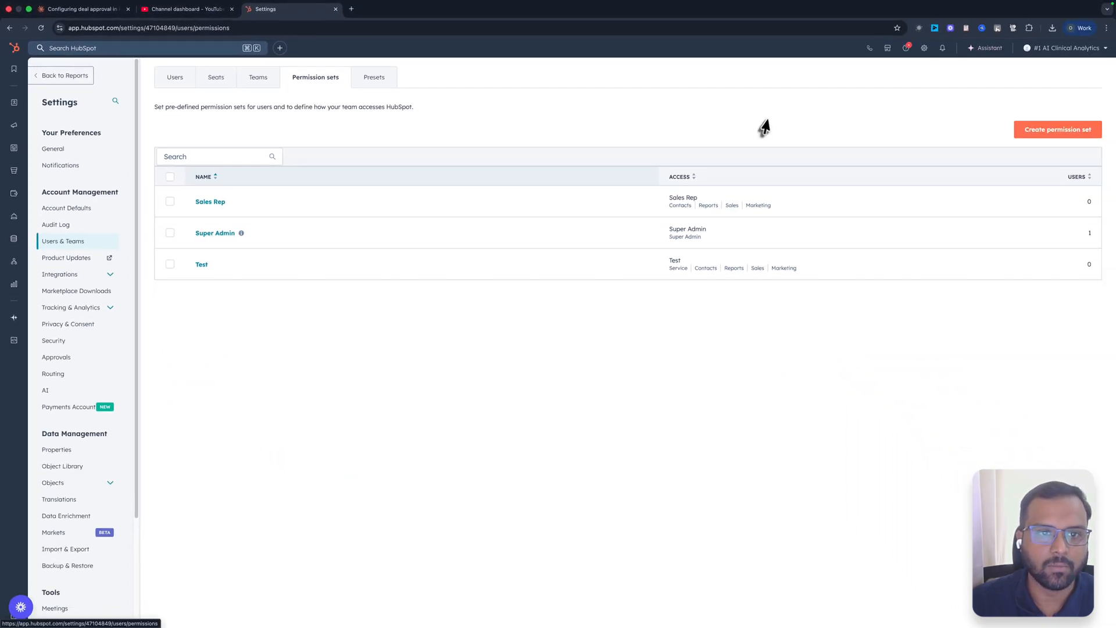
{"action": "left_click", "coordinate": [1057, 140]}
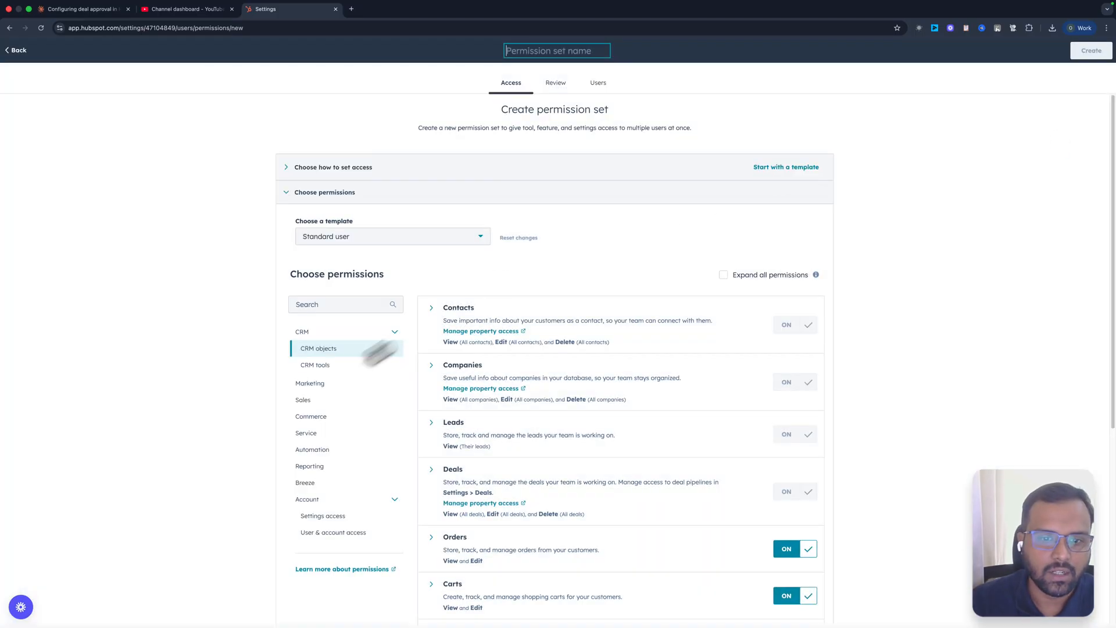
{"action": "scroll", "coordinate": [639, 345], "scroll_direction": "down", "scroll_amount": 1}
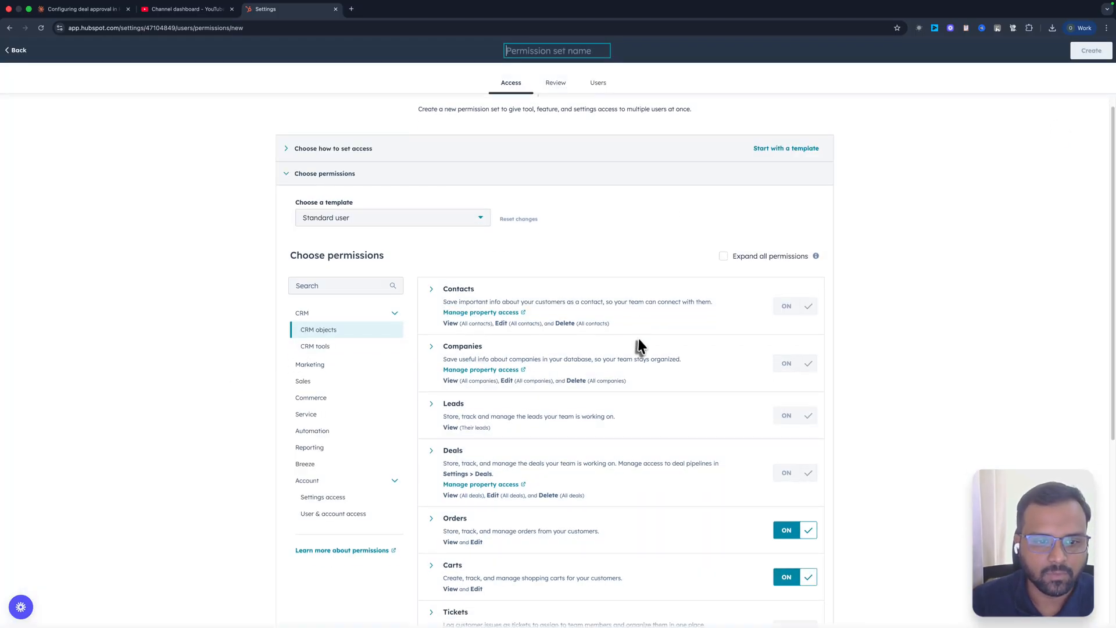
{"action": "scroll", "coordinate": [655, 305], "scroll_direction": "down", "scroll_amount": 2}
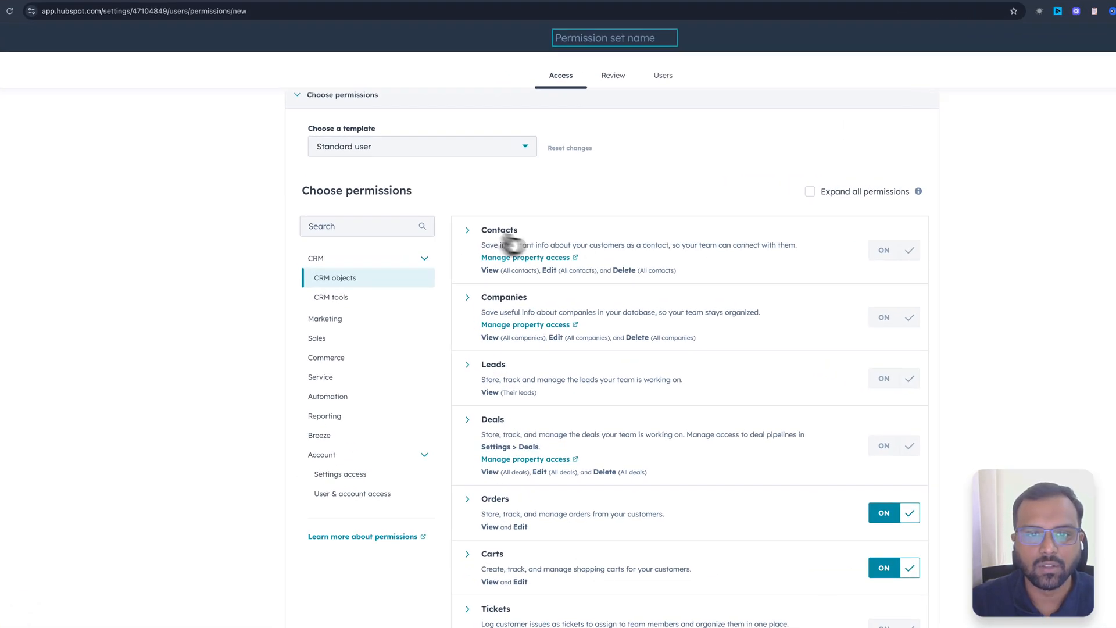
Restrict the Contacts object's View, Edit and Delete permissions to Their contacts, with Unassigned included.
{"action": "left_click", "coordinate": [467, 230]}
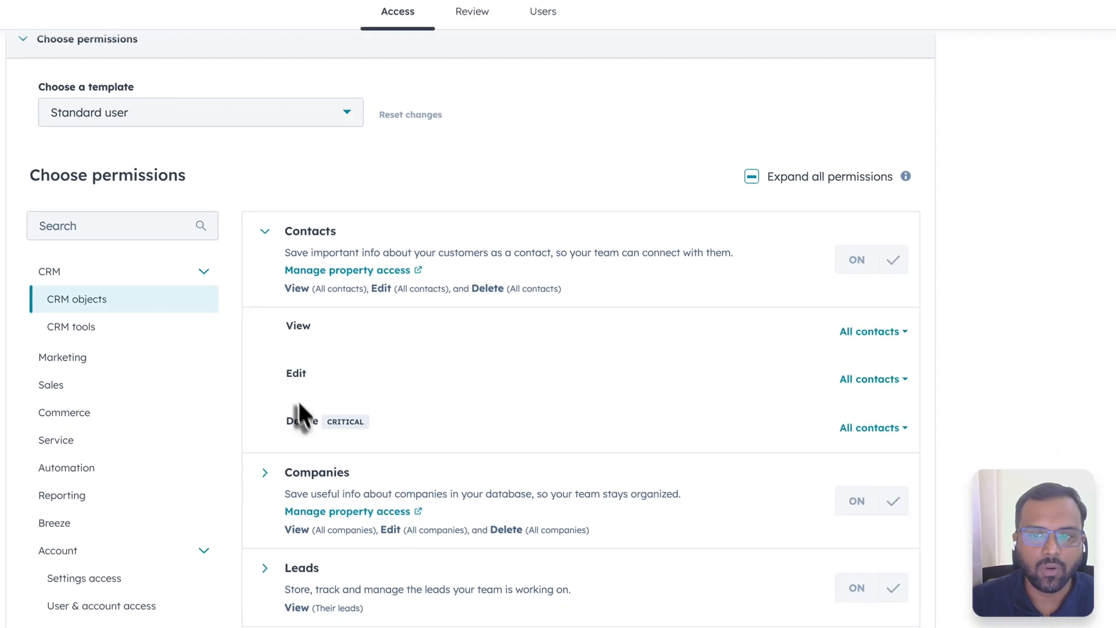
{"action": "left_click", "coordinate": [865, 330]}
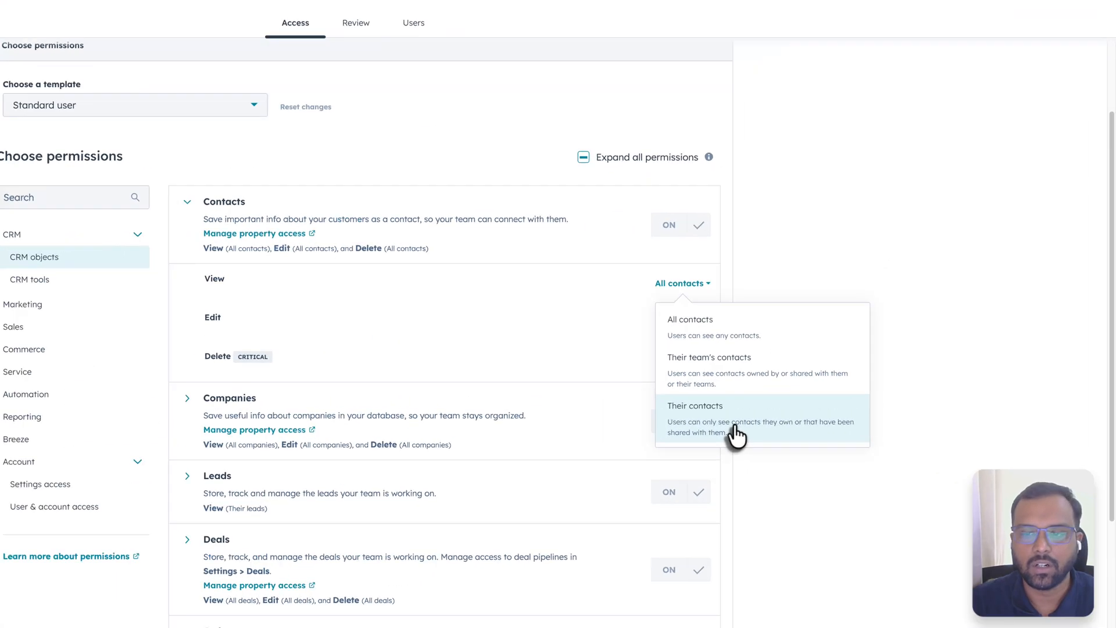
{"action": "left_click", "coordinate": [836, 384]}
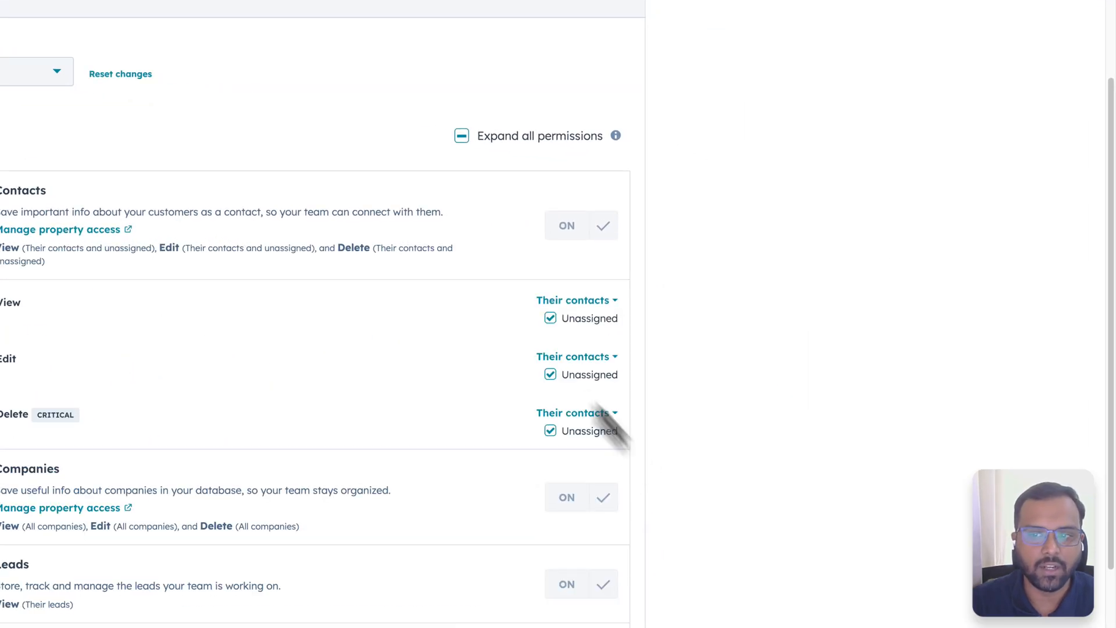
{"action": "left_click", "coordinate": [581, 359]}
{"action": "left_click", "coordinate": [602, 535]}
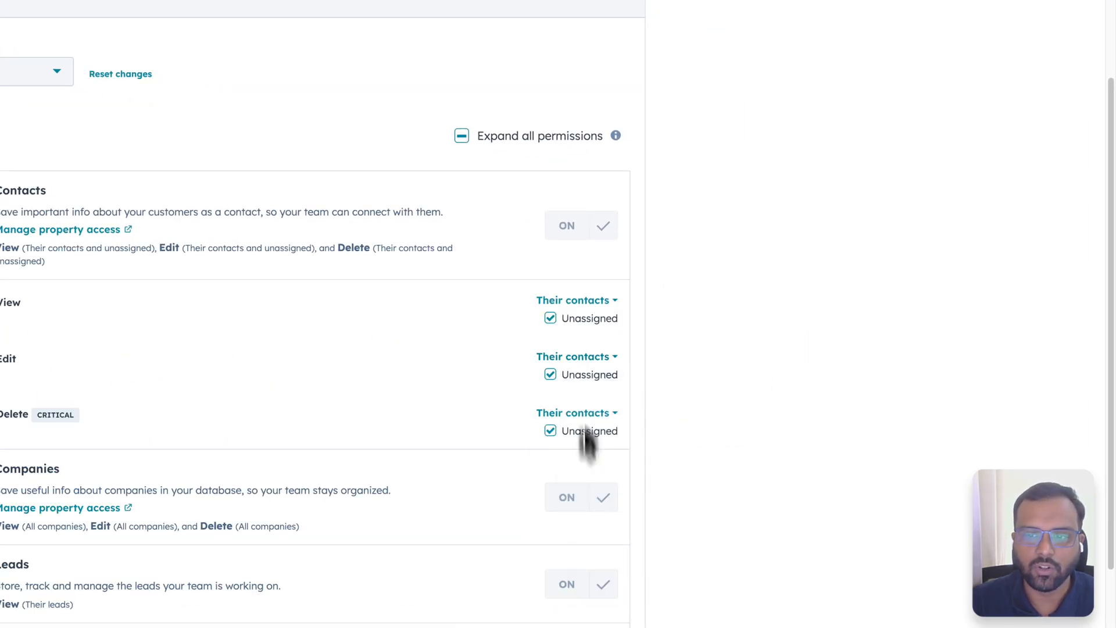
{"action": "left_click", "coordinate": [583, 415]}
{"action": "left_click", "coordinate": [611, 587]}
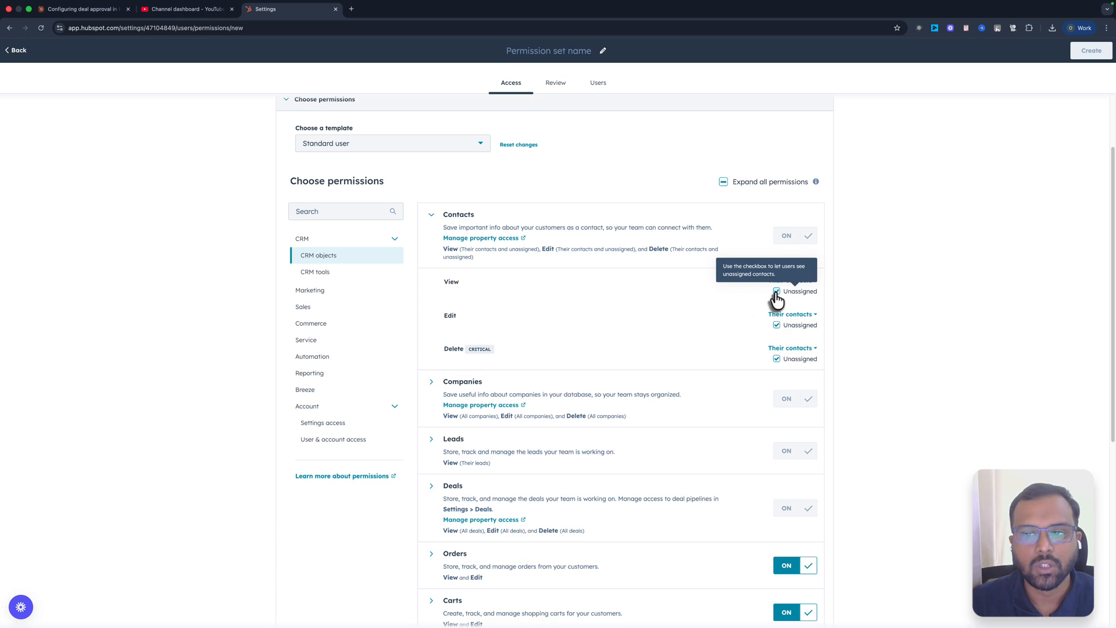
Expand the Companies, Leads and Notes permissions and review their View, Edit and Delete access options.
{"action": "scroll", "coordinate": [704, 377], "scroll_direction": "down", "scroll_amount": 1}
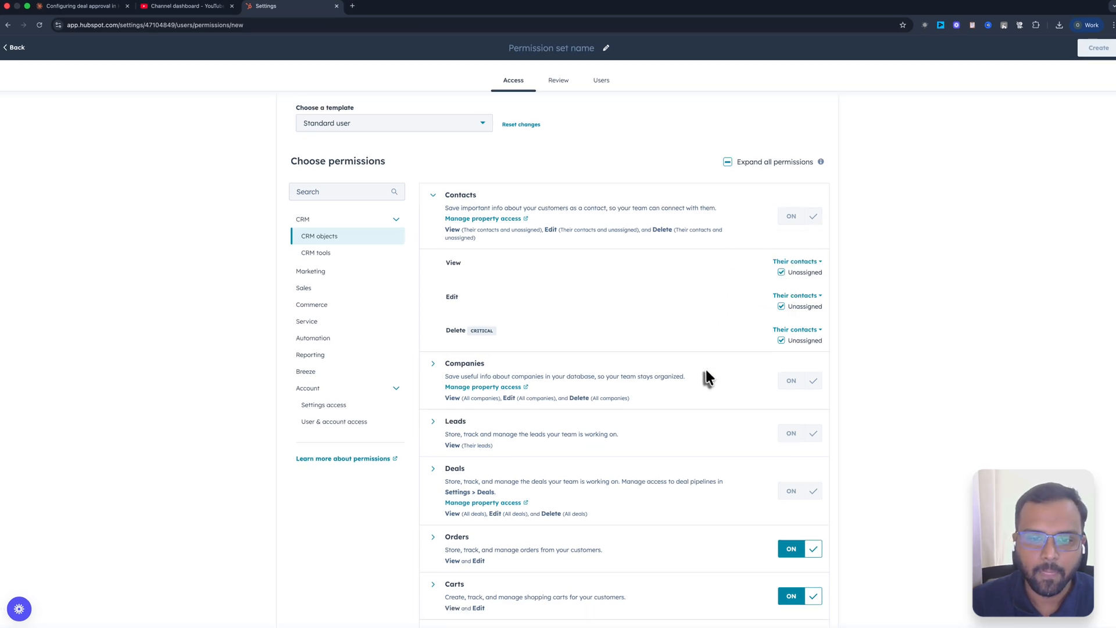
{"action": "left_click", "coordinate": [433, 364]}
{"action": "scroll", "coordinate": [443, 419], "scroll_direction": "down", "scroll_amount": 1}
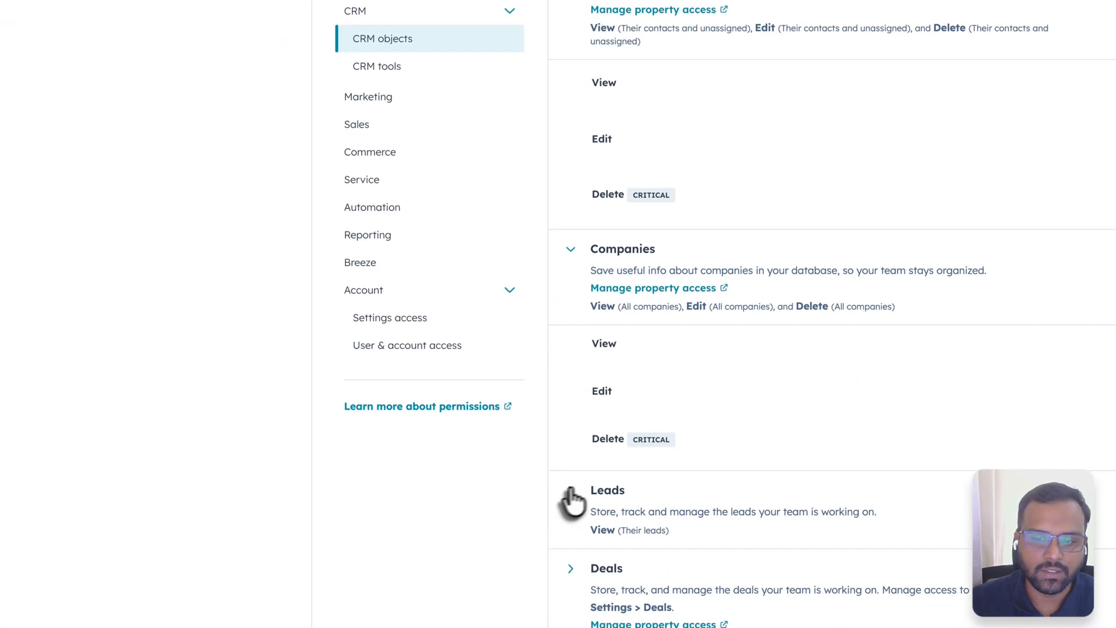
{"action": "left_click", "coordinate": [571, 501]}
{"action": "left_click", "coordinate": [568, 325]}
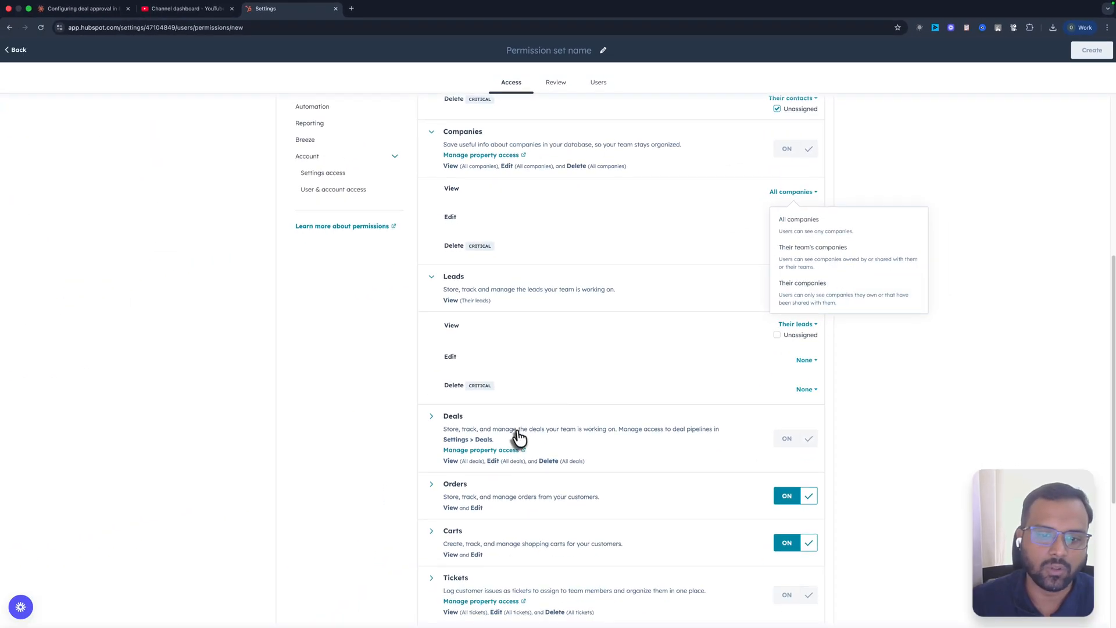
{"action": "scroll", "coordinate": [489, 441], "scroll_direction": "down", "scroll_amount": 5}
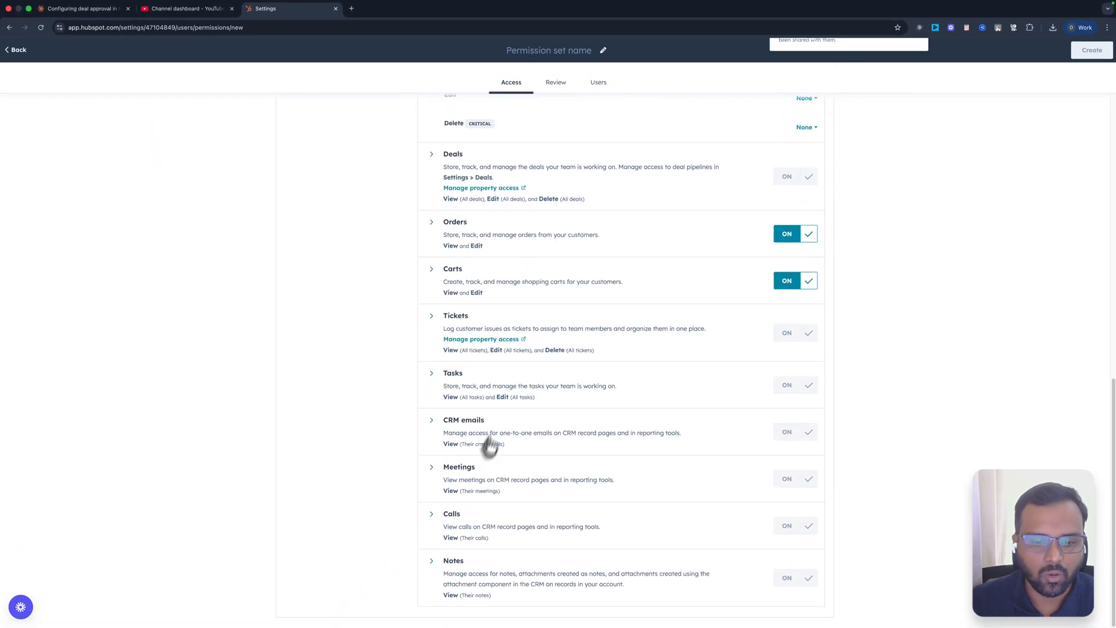
{"action": "left_click", "coordinate": [444, 561]}
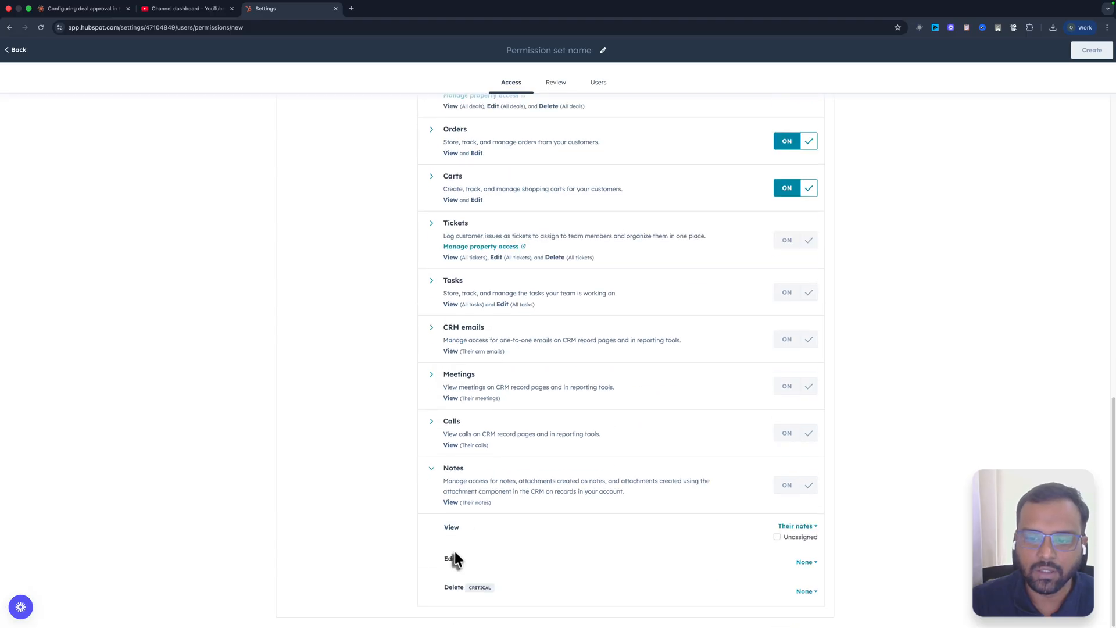
{"action": "scroll", "coordinate": [481, 493], "scroll_direction": "up", "scroll_amount": 15}
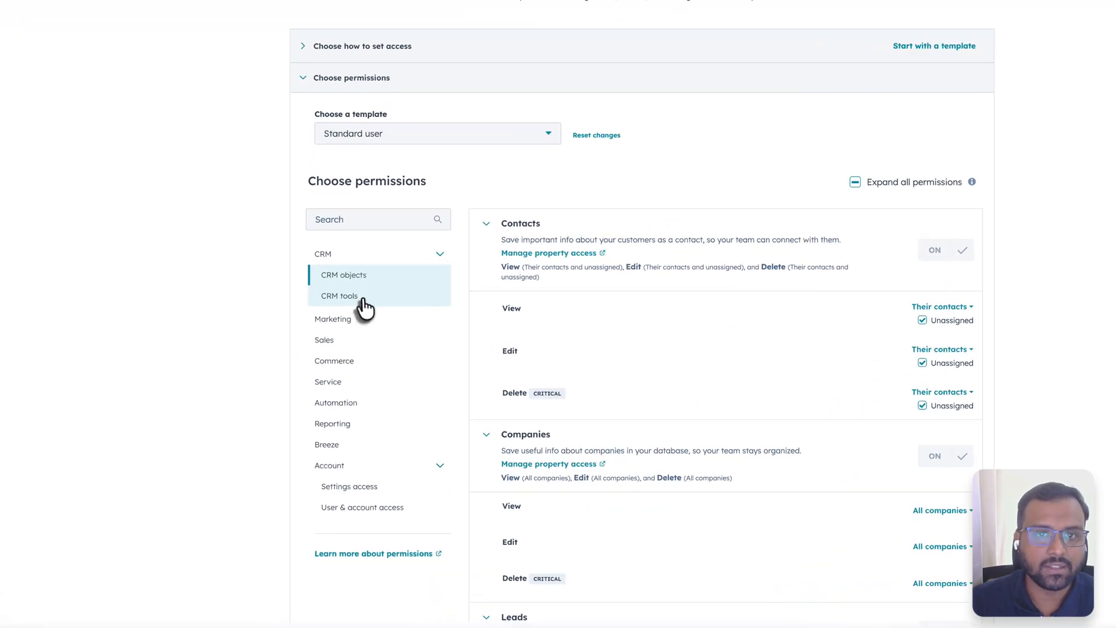
In the CRM tools permissions, limit Communicate to Records they own and turn on Enrich records.
{"action": "left_click", "coordinate": [361, 305]}
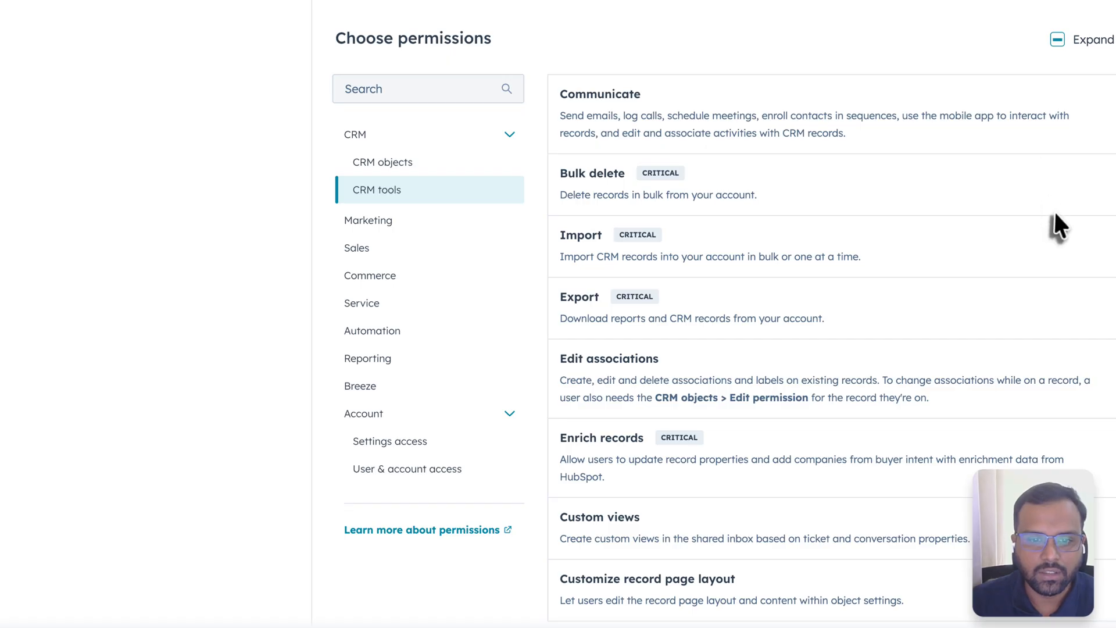
{"action": "scroll", "coordinate": [1057, 227], "scroll_direction": "down", "scroll_amount": 1}
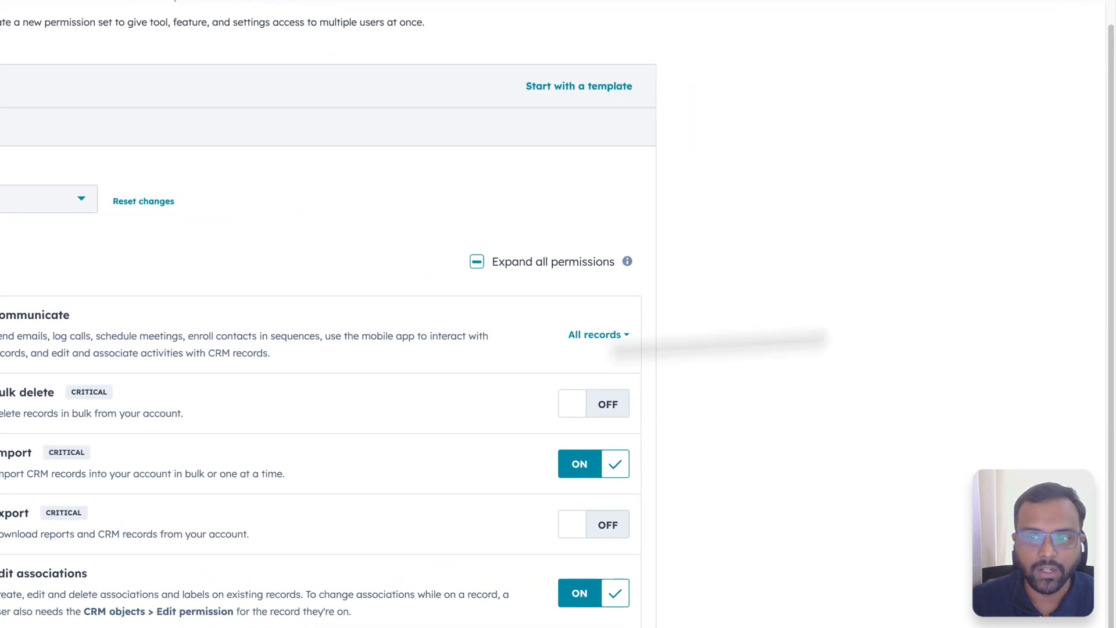
{"action": "left_click", "coordinate": [594, 335]}
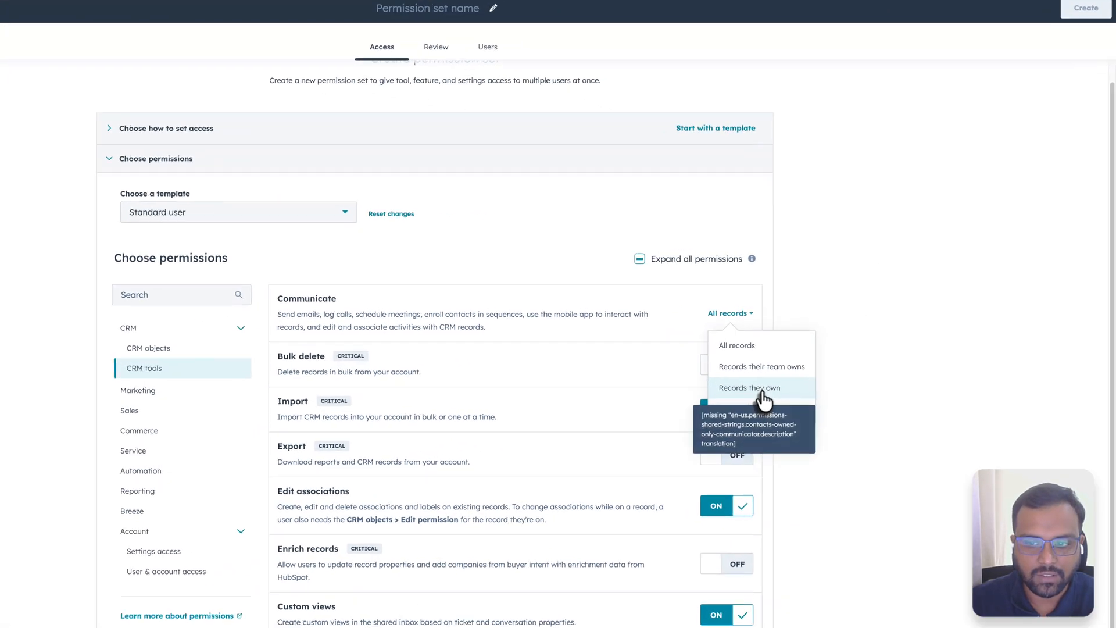
{"action": "left_click", "coordinate": [632, 442]}
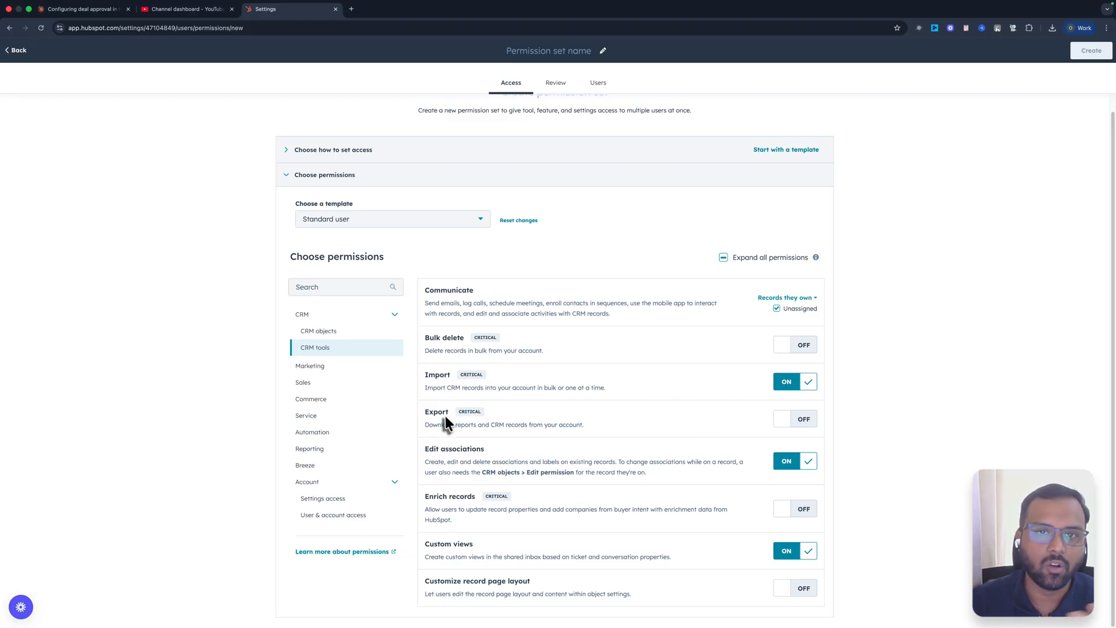
{"action": "left_click", "coordinate": [786, 511]}
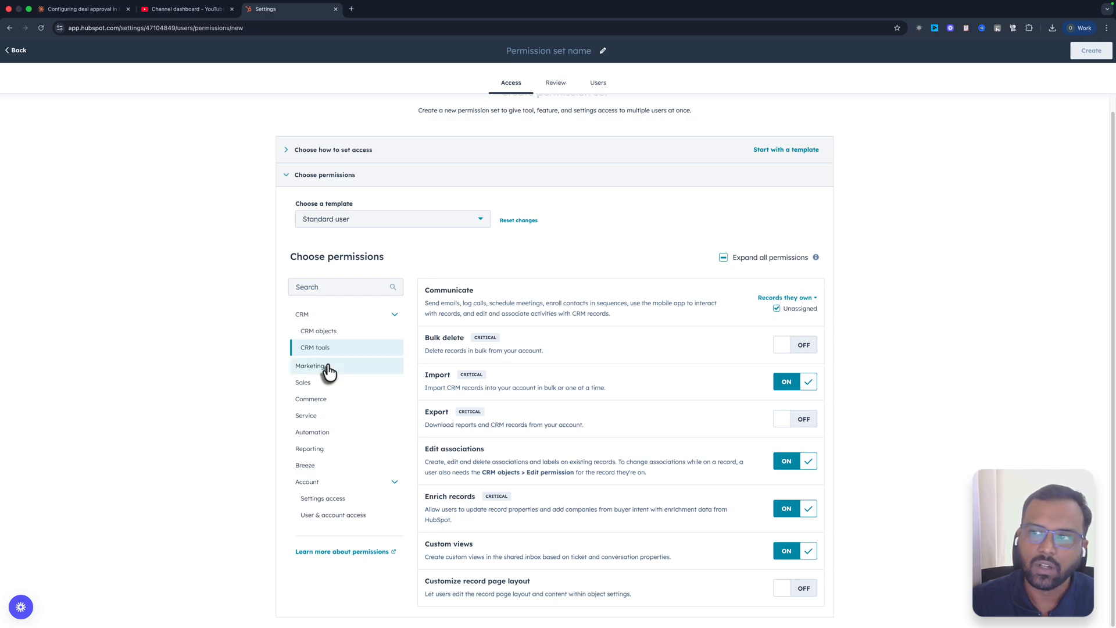
In the Marketing permissions, turn off Forms and Marketing Access.
{"action": "left_click", "coordinate": [328, 371]}
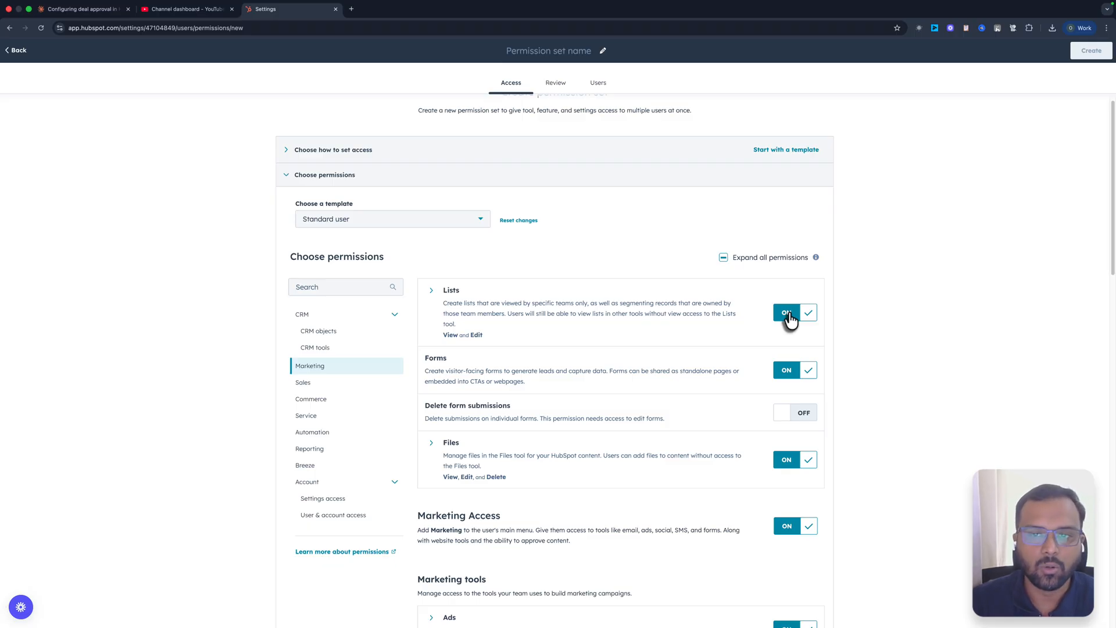
{"action": "left_click", "coordinate": [808, 370]}
{"action": "scroll", "coordinate": [806, 477], "scroll_direction": "down", "scroll_amount": 2}
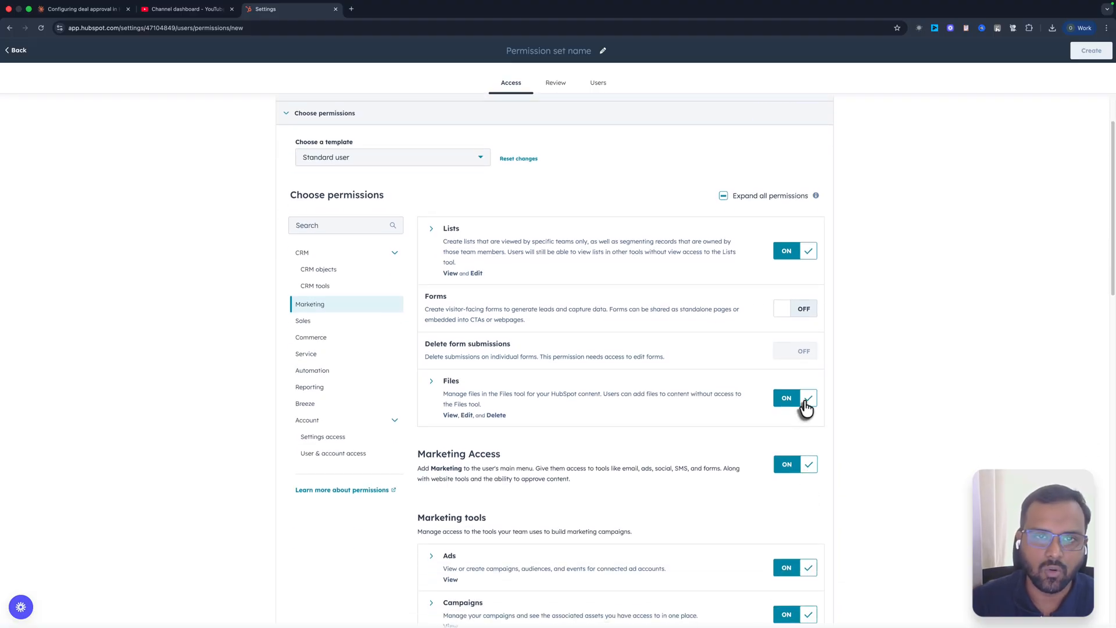
{"action": "scroll", "coordinate": [804, 488], "scroll_direction": "down", "scroll_amount": 6}
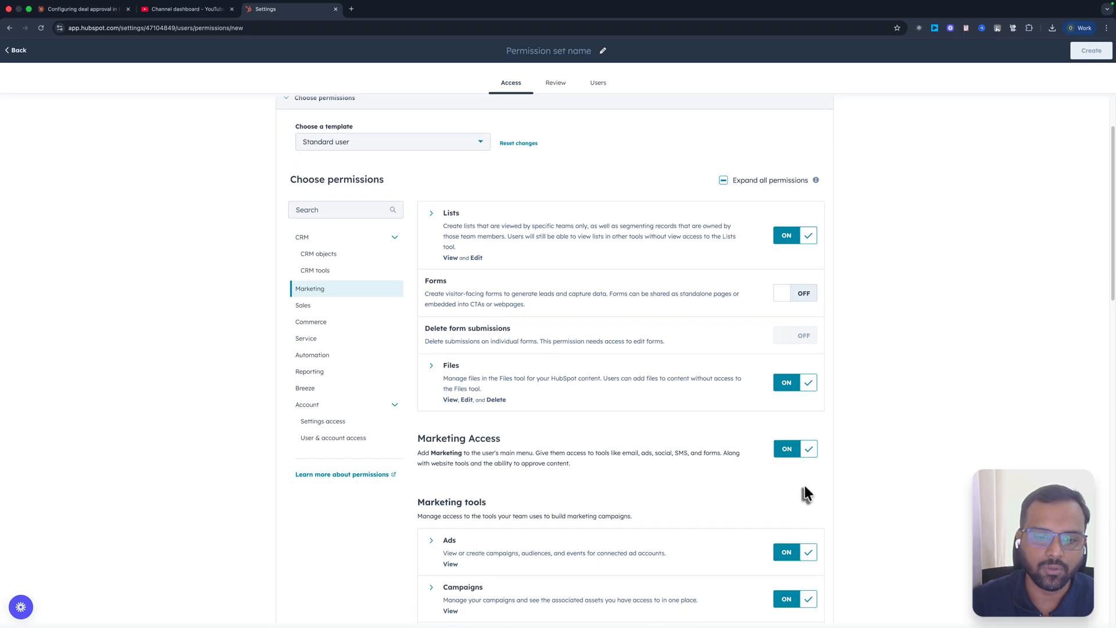
{"action": "scroll", "coordinate": [803, 485], "scroll_direction": "down", "scroll_amount": 4}
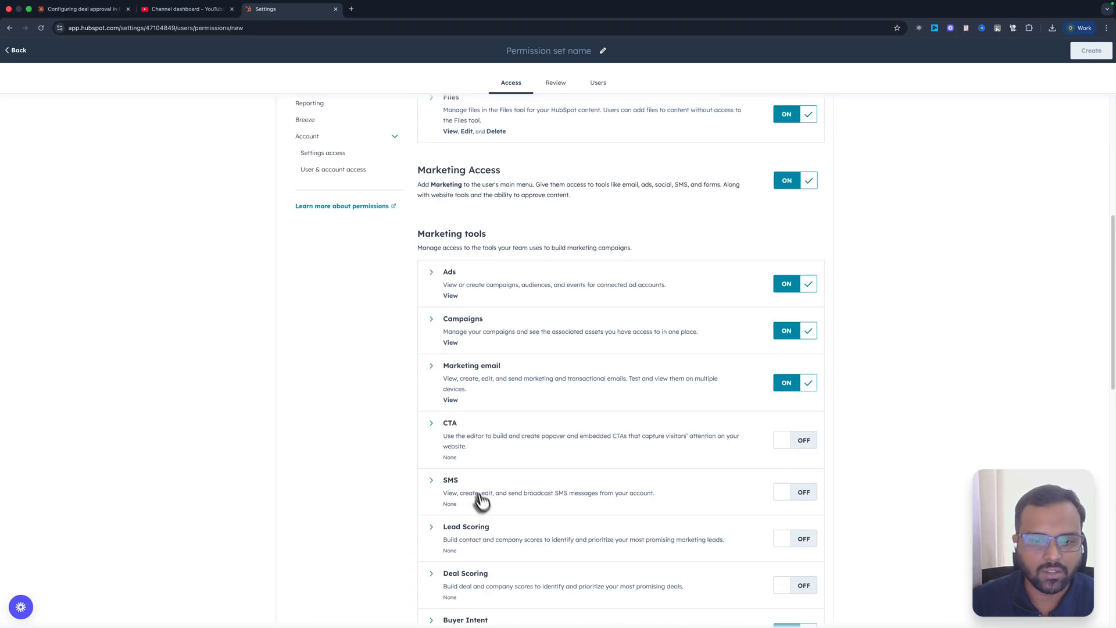
{"action": "scroll", "coordinate": [478, 501], "scroll_direction": "down", "scroll_amount": 3}
{"action": "scroll", "coordinate": [477, 501], "scroll_direction": "up", "scroll_amount": 6}
{"action": "left_click", "coordinate": [669, 195]}
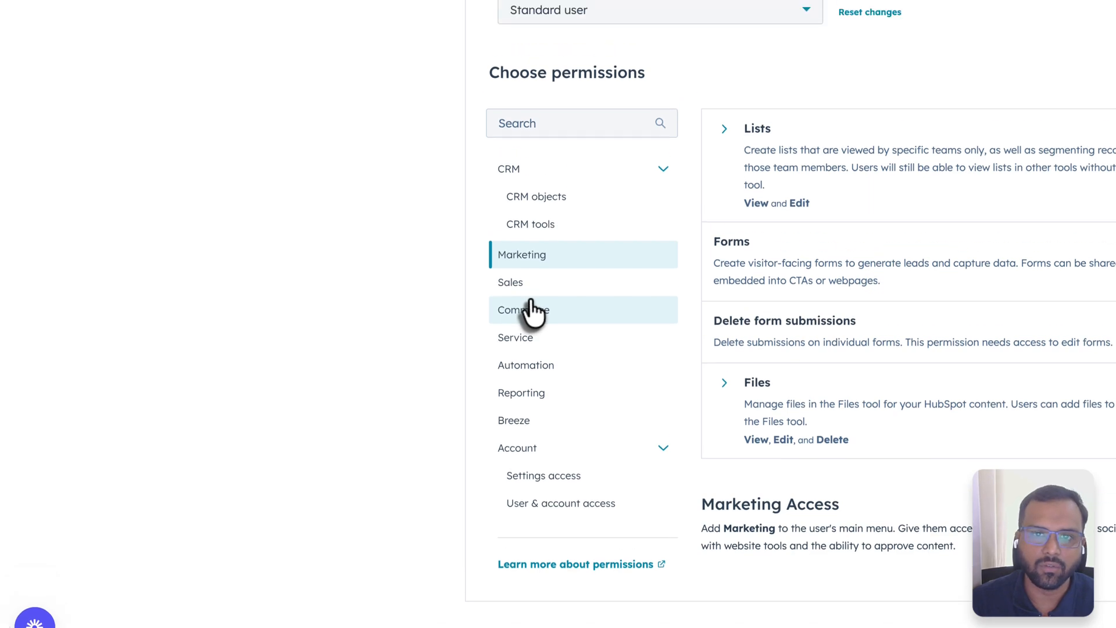
In the Sales permissions, turn on Meeting scheduling pages.
{"action": "left_click", "coordinate": [536, 335]}
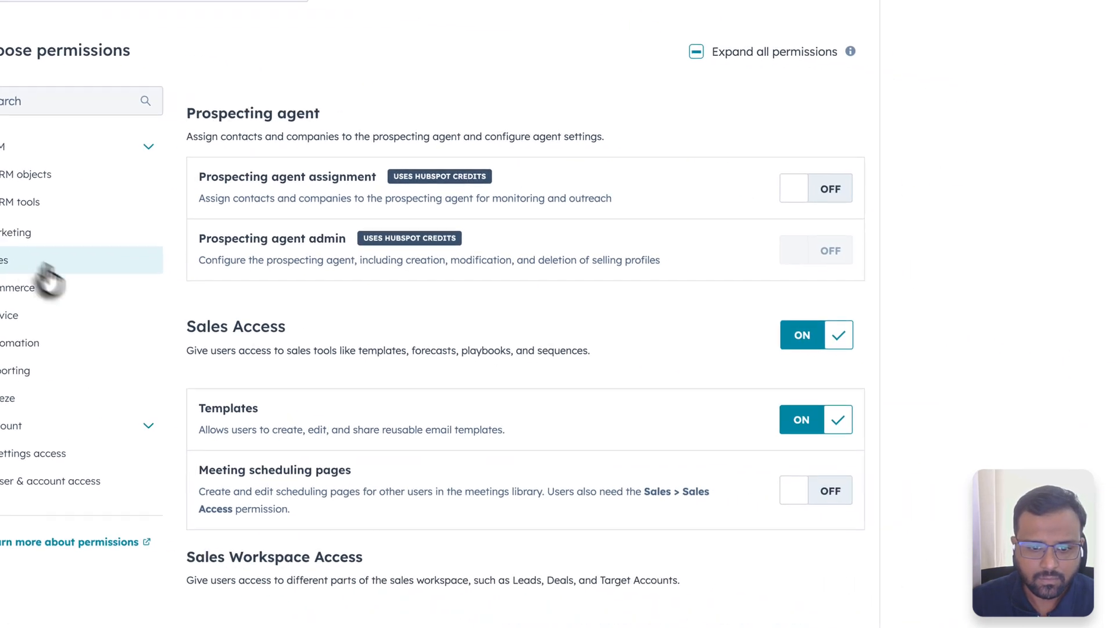
{"action": "scroll", "coordinate": [440, 325], "scroll_direction": "down", "scroll_amount": 1}
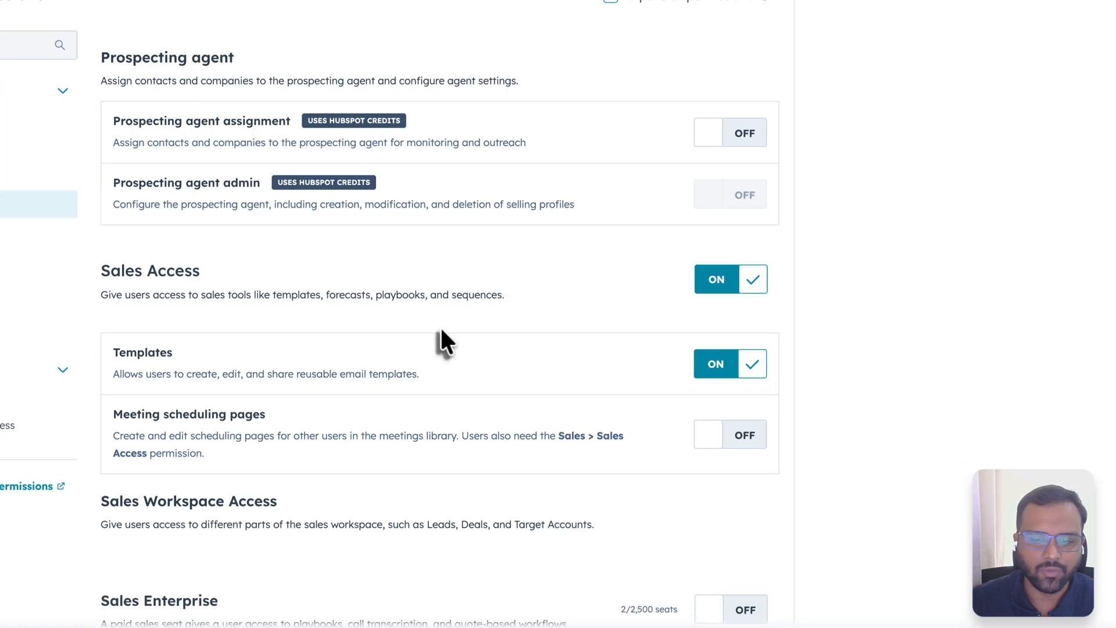
{"action": "scroll", "coordinate": [366, 329], "scroll_direction": "down", "scroll_amount": 1}
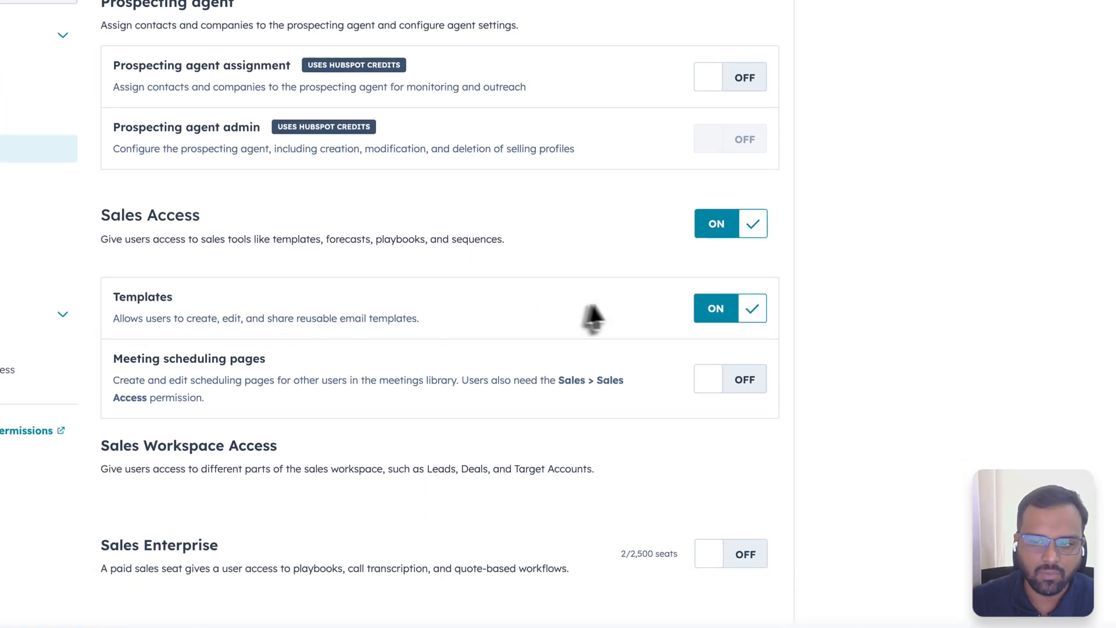
{"action": "scroll", "coordinate": [598, 314], "scroll_direction": "down", "scroll_amount": 1}
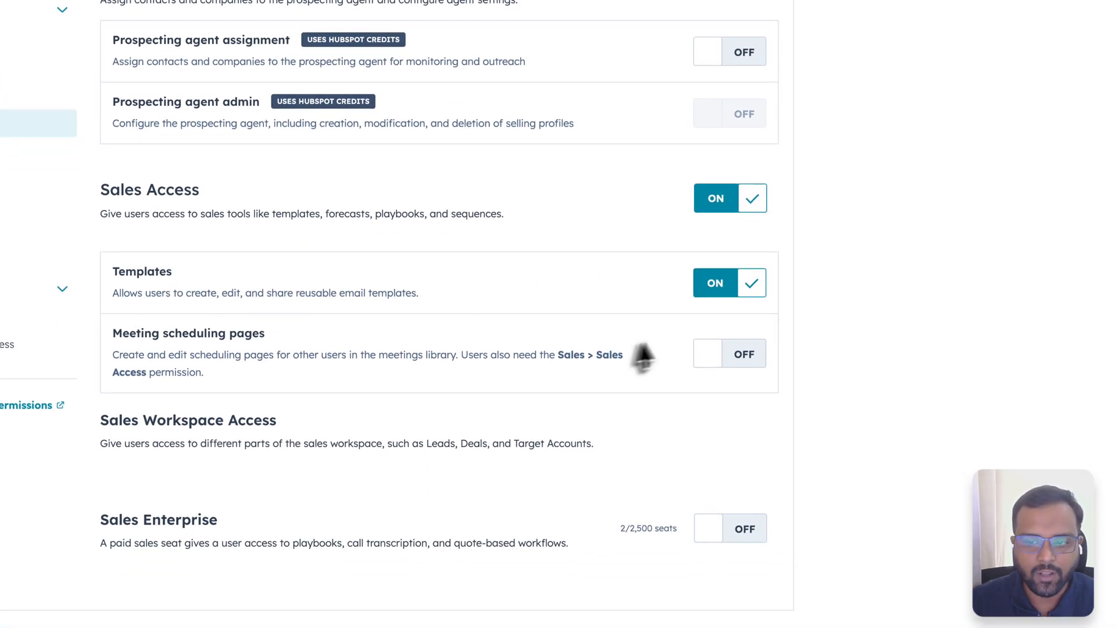
{"action": "left_click", "coordinate": [564, 359]}
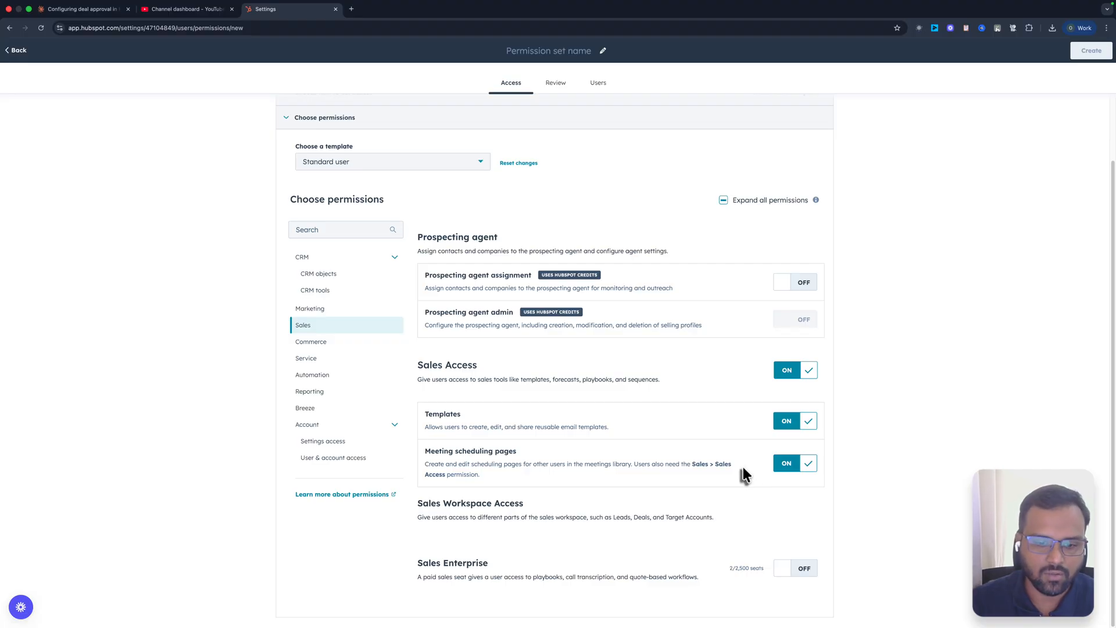
Turn off Products and Create custom line items in the Commerce permissions, and turn off Service Access in the Service permissions.
{"action": "left_click", "coordinate": [325, 348]}
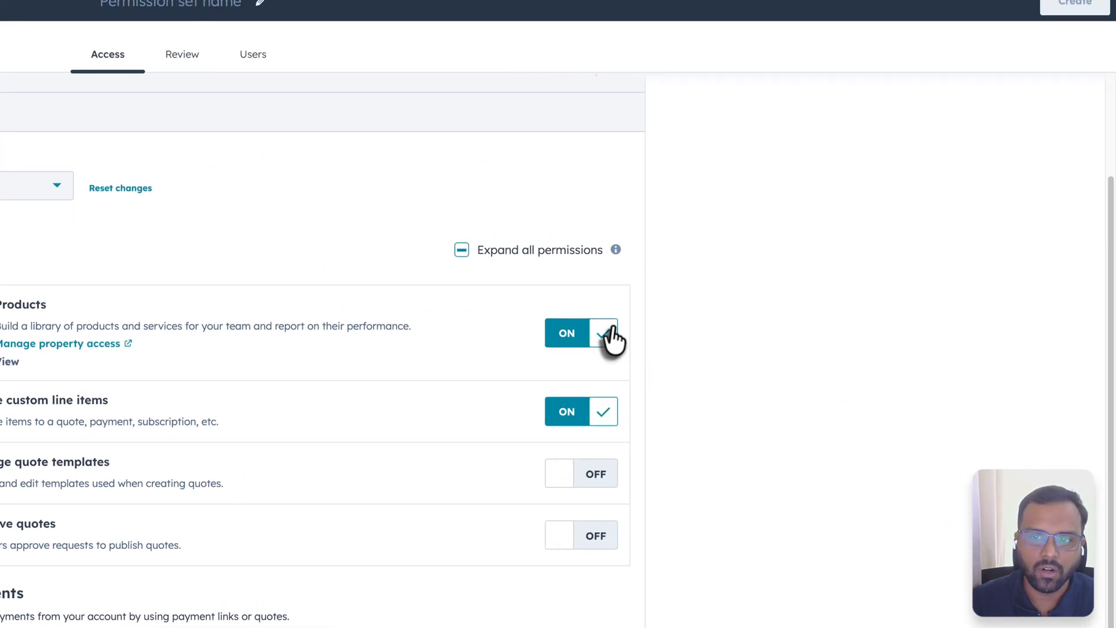
{"action": "left_click", "coordinate": [613, 327]}
{"action": "left_click", "coordinate": [598, 407]}
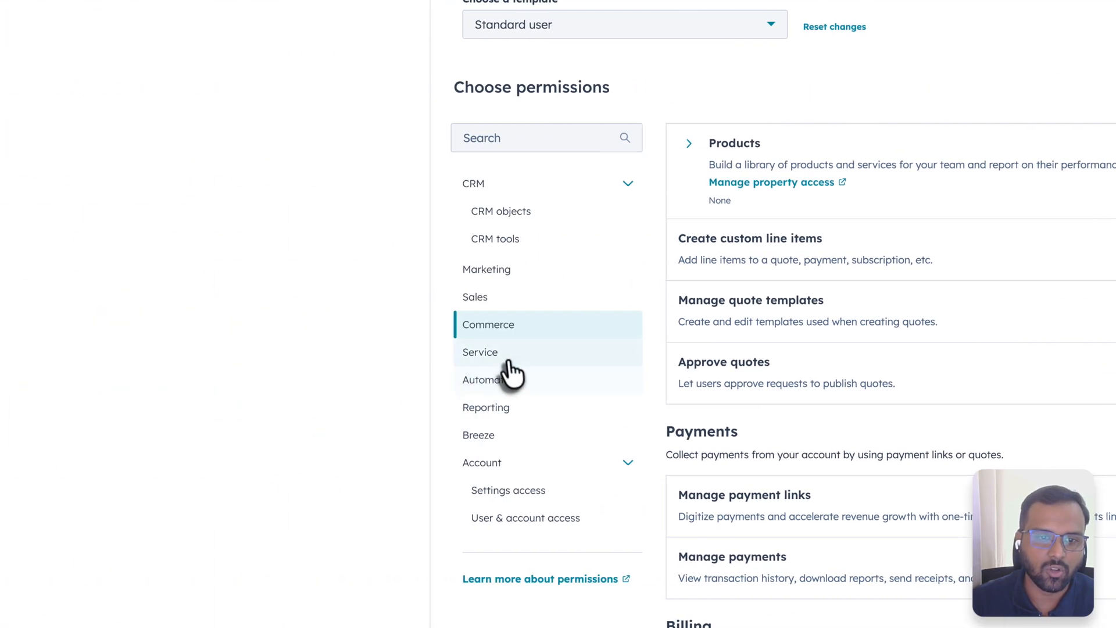
{"action": "left_click", "coordinate": [507, 372]}
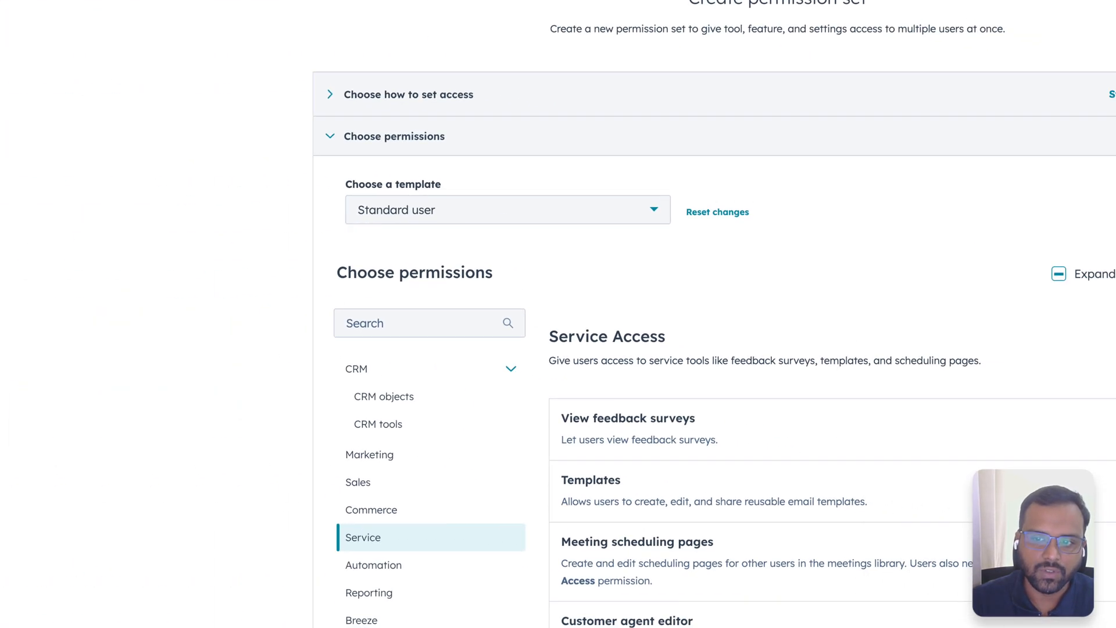
{"action": "left_click", "coordinate": [638, 283]}
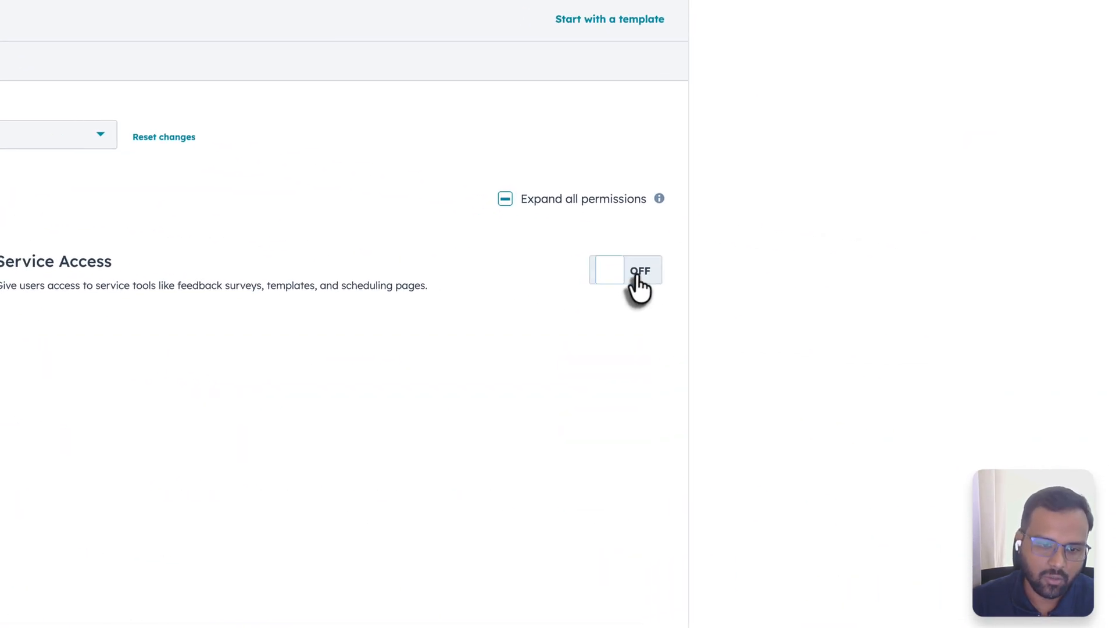
Examine the Automation, Reporting, Breeze, Settings access and User & account access permissions, and the access summary of the whole permission set.
{"action": "left_click", "coordinate": [523, 334]}
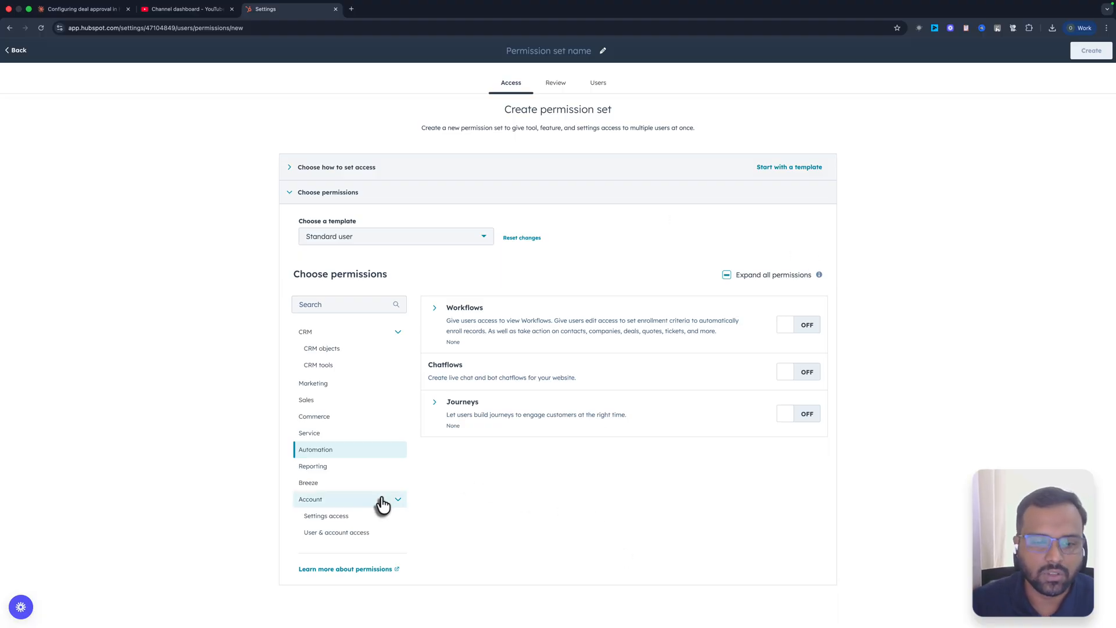
{"action": "left_click", "coordinate": [340, 466]}
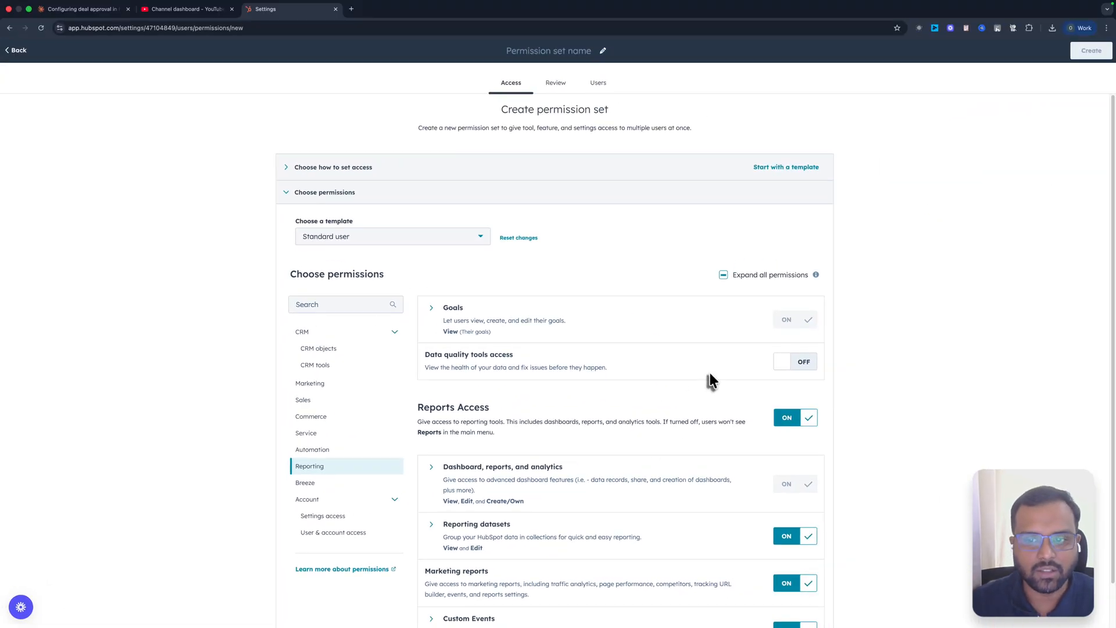
{"action": "scroll", "coordinate": [709, 377], "scroll_direction": "down", "scroll_amount": 2}
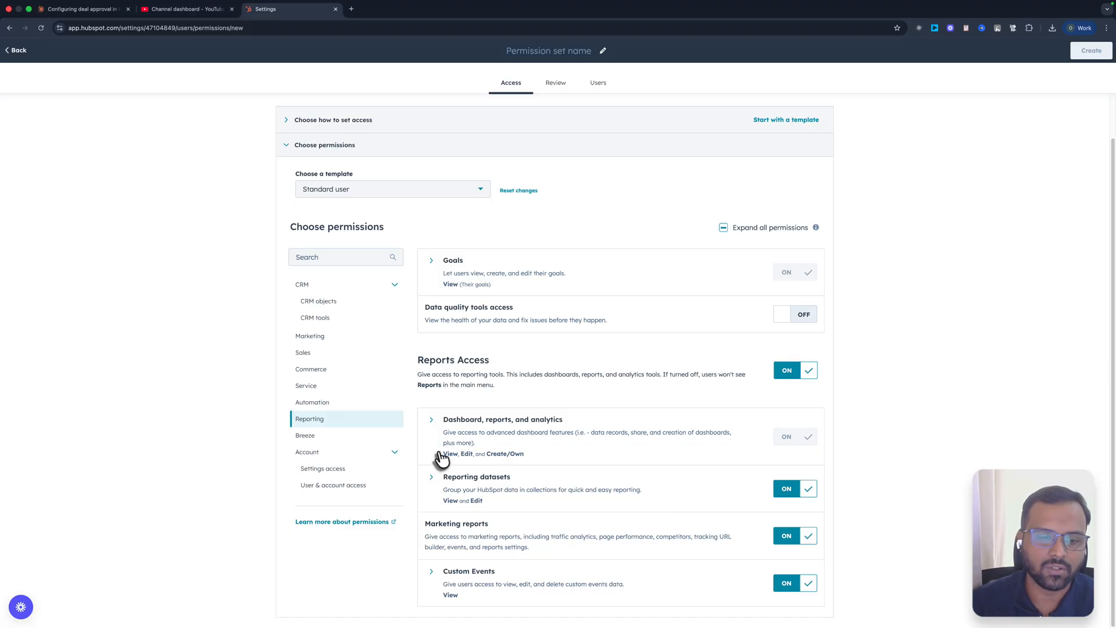
{"action": "left_click", "coordinate": [306, 434]}
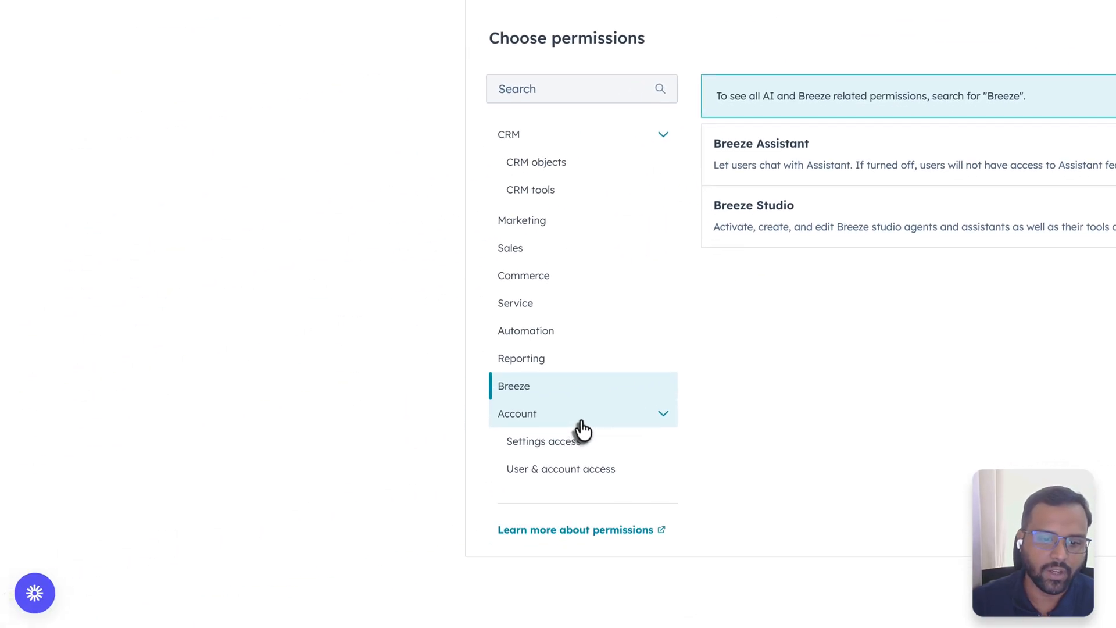
{"action": "left_click", "coordinate": [581, 424]}
{"action": "left_click", "coordinate": [581, 428]}
{"action": "left_click", "coordinate": [580, 443]}
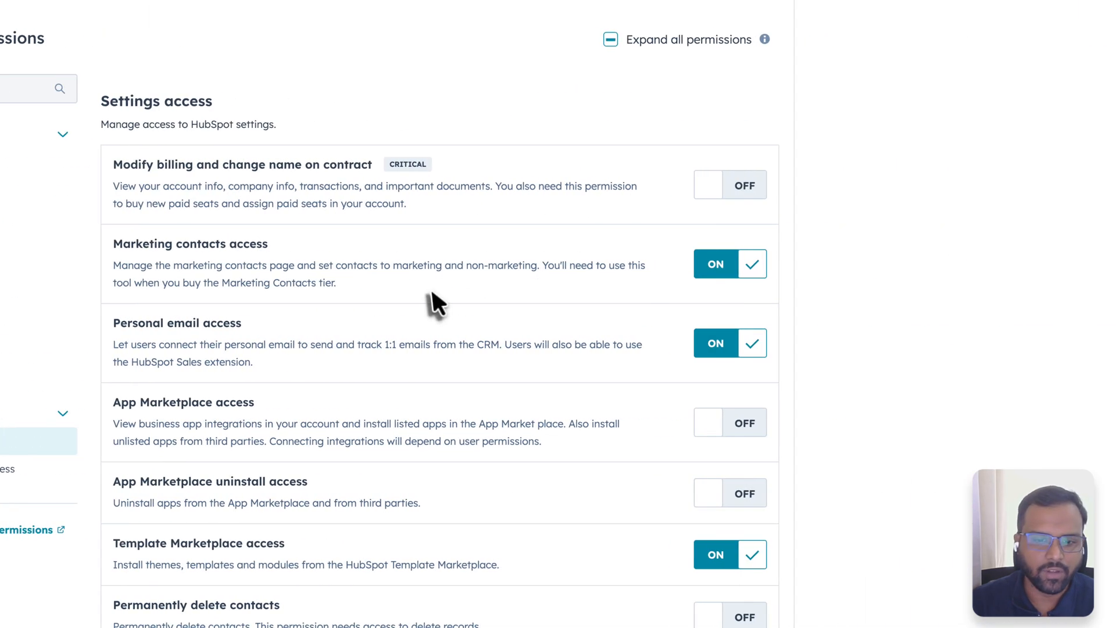
{"action": "scroll", "coordinate": [431, 288], "scroll_direction": "down", "scroll_amount": 2}
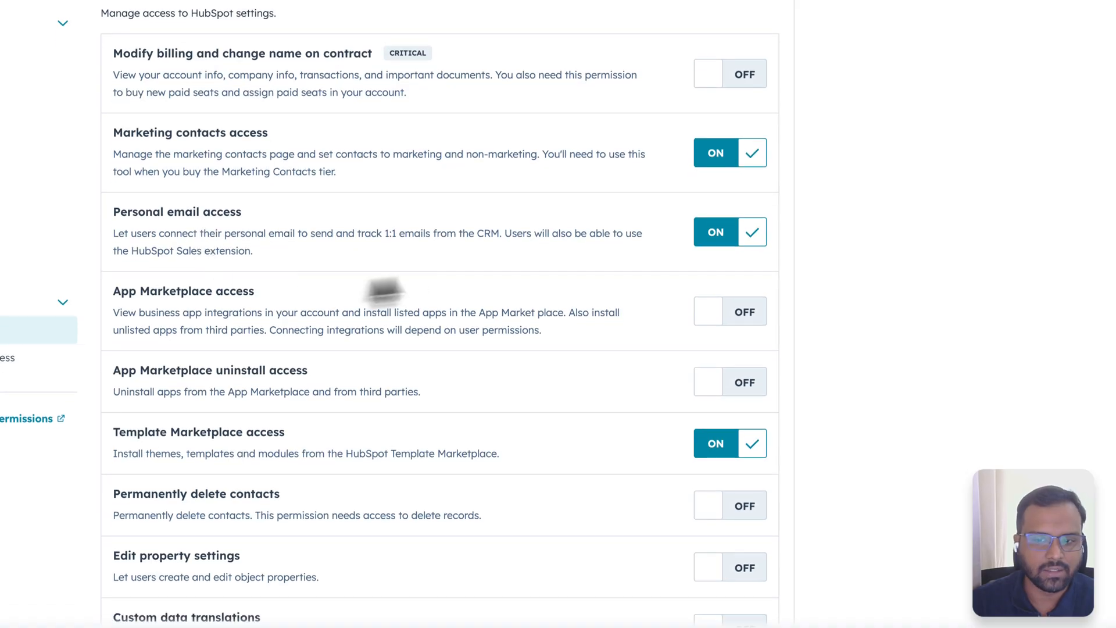
{"action": "left_click", "coordinate": [542, 283]}
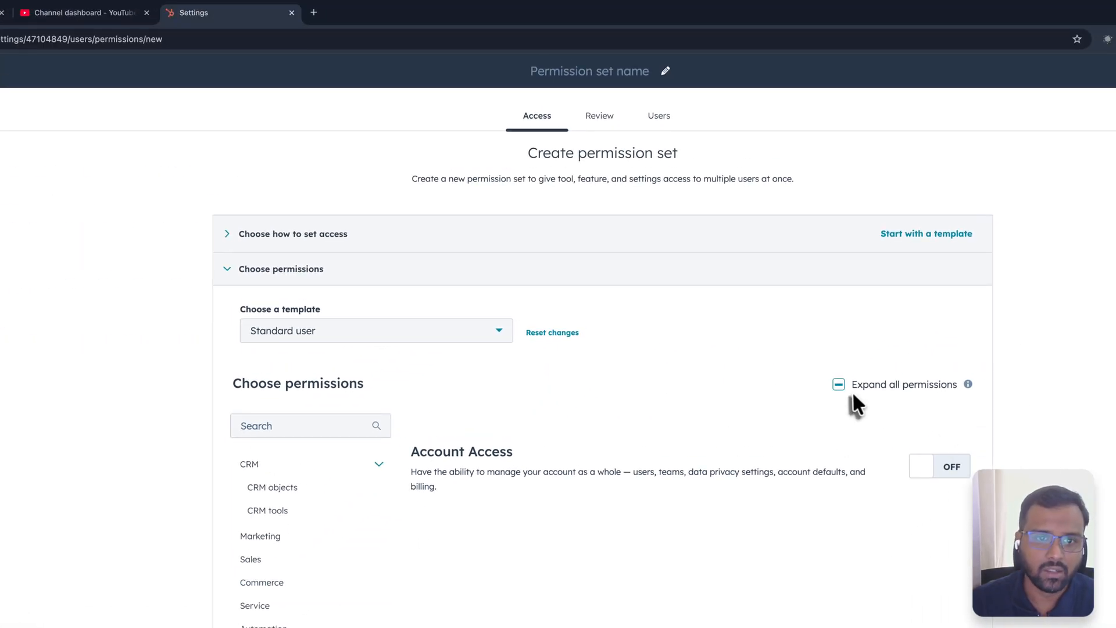
{"action": "left_click", "coordinate": [599, 116]}
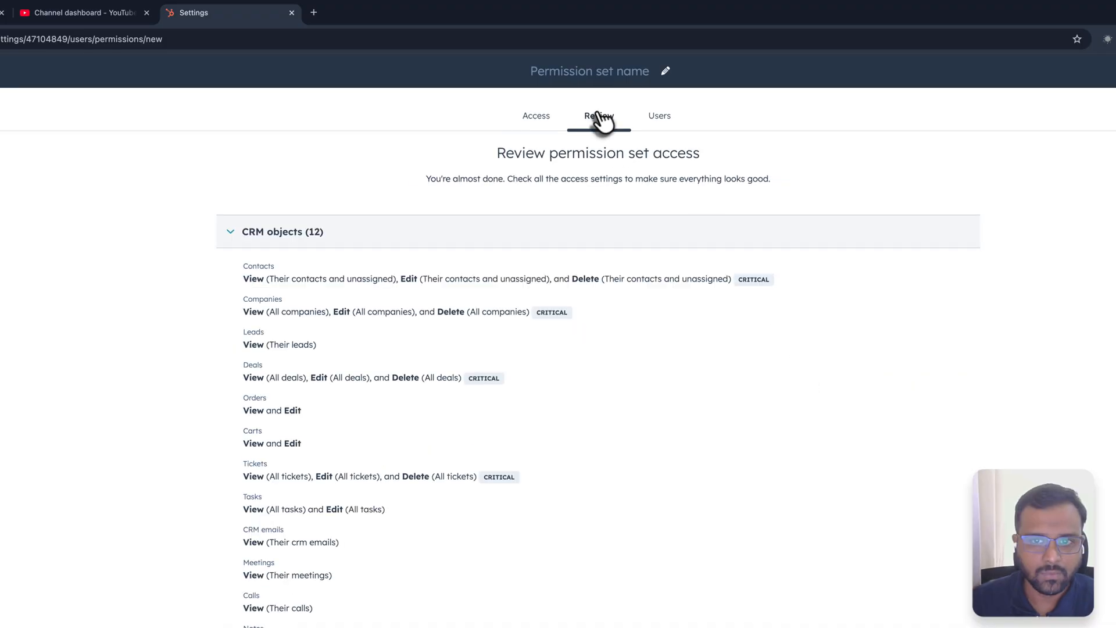
Assign the second listed user to the permission set.
{"action": "left_click", "coordinate": [666, 116]}
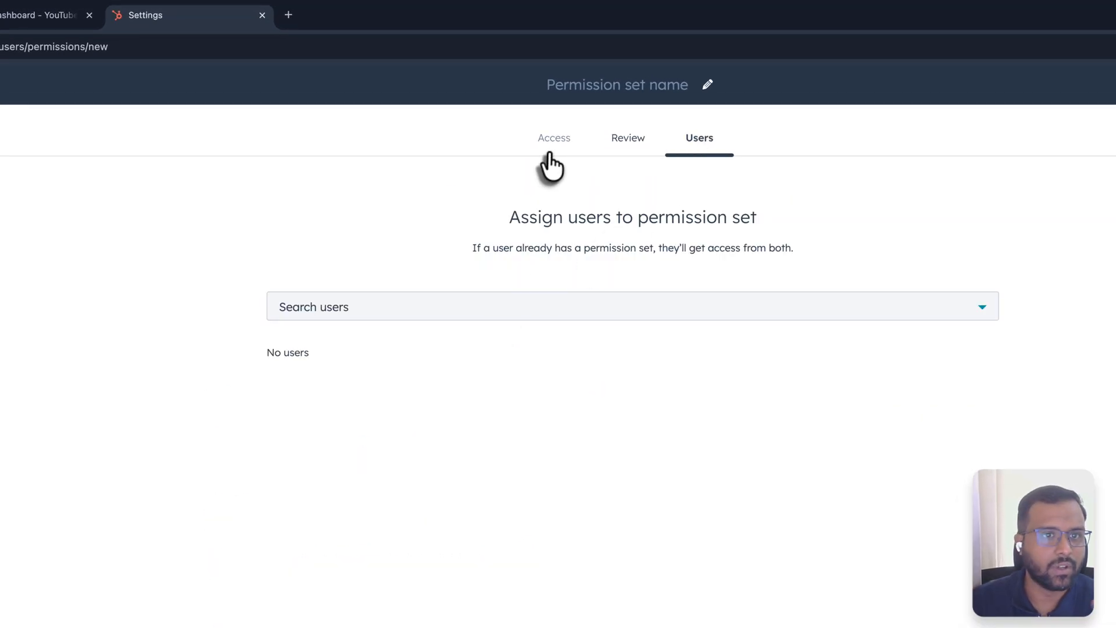
{"action": "left_click", "coordinate": [546, 310]}
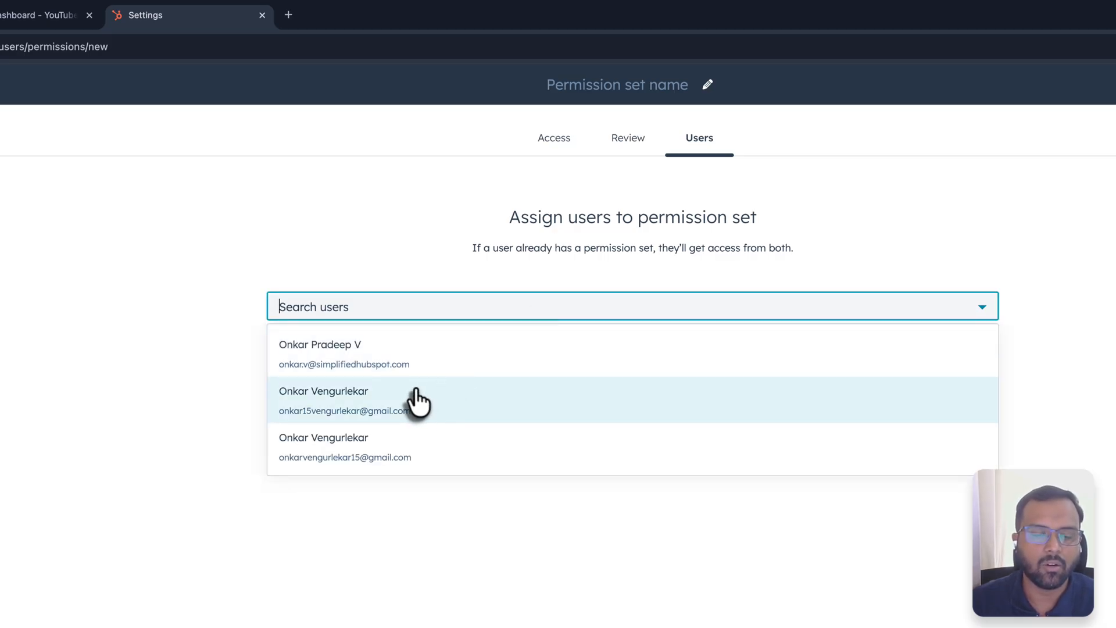
{"action": "left_click", "coordinate": [417, 400]}
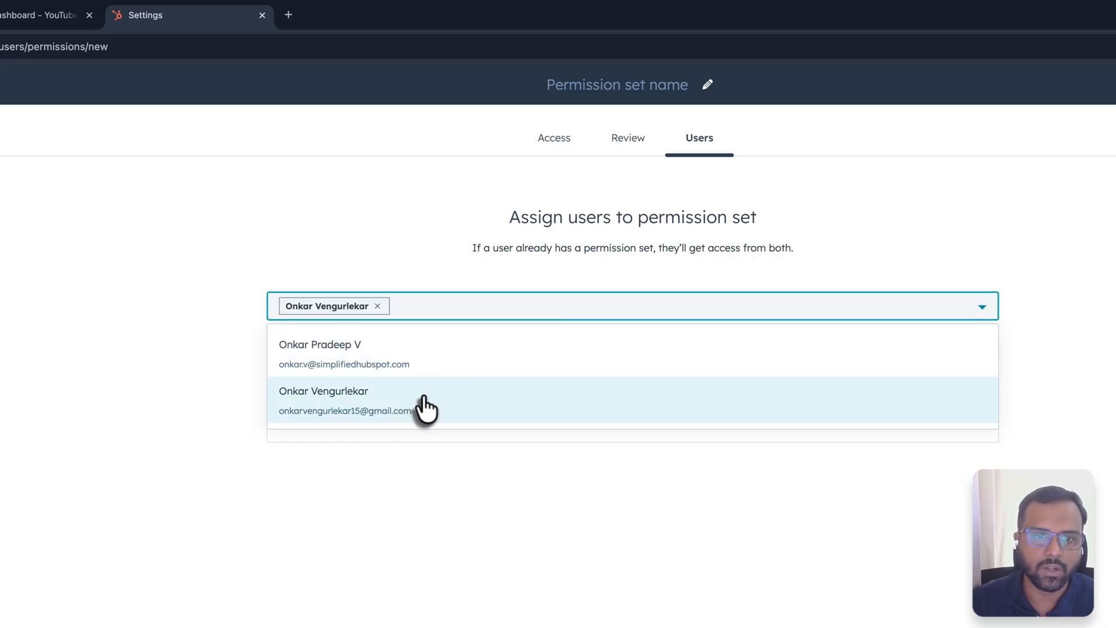
{"action": "left_click", "coordinate": [351, 511]}
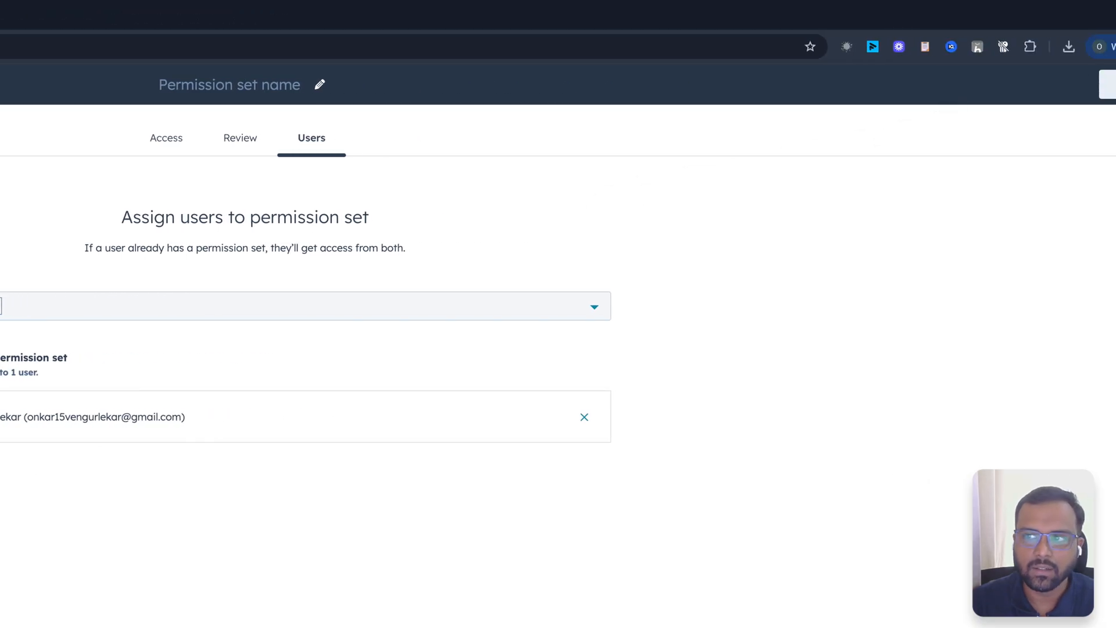
Name the permission set Salesperson and create it.
{"action": "left_click", "coordinate": [226, 85]}
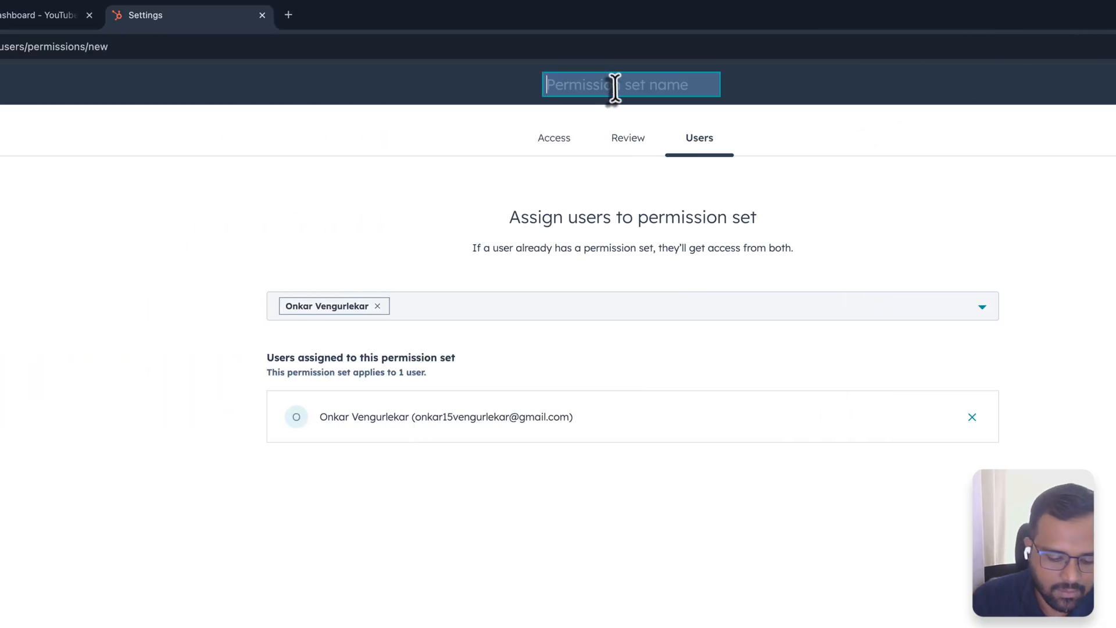
{"action": "type", "text": "Salesperson"}
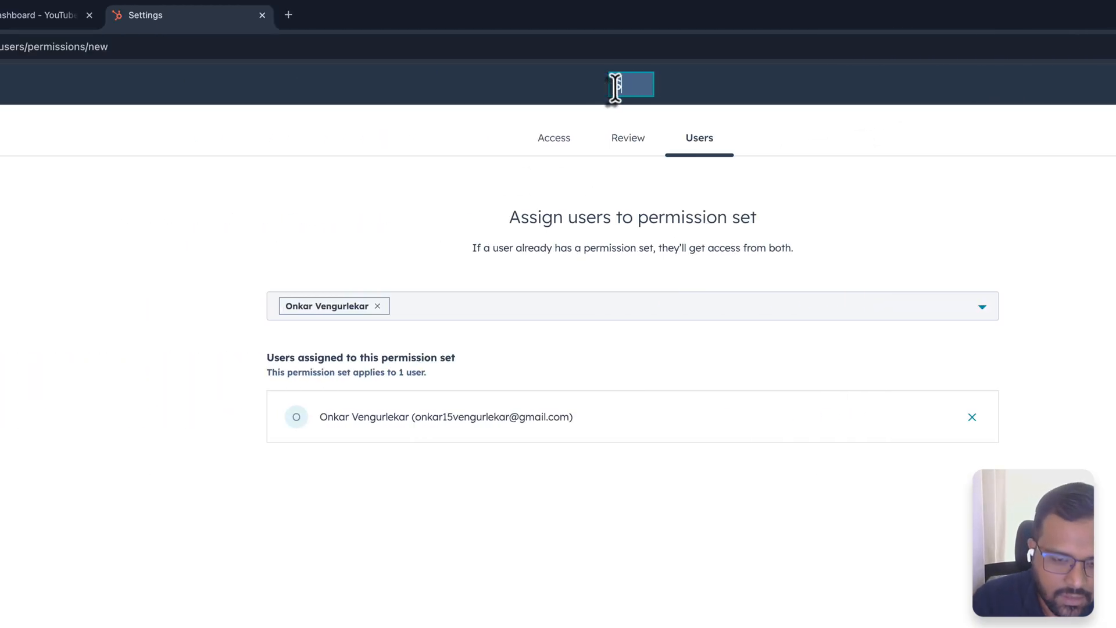
{"action": "left_click", "coordinate": [924, 147]}
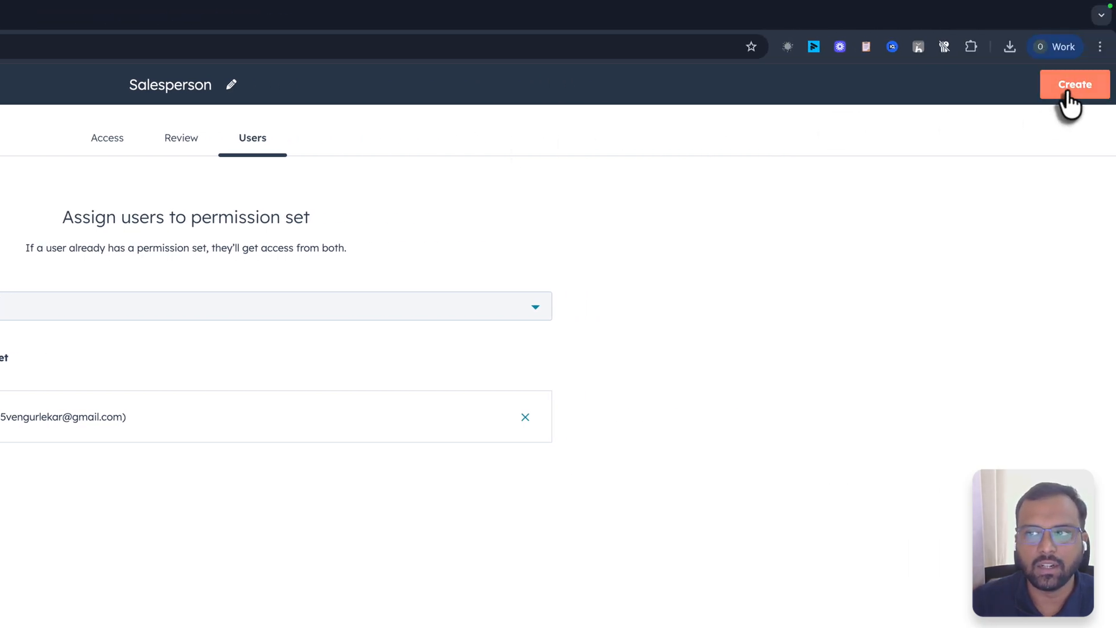
{"action": "left_click", "coordinate": [1069, 96]}
{"action": "left_click", "coordinate": [1068, 96]}
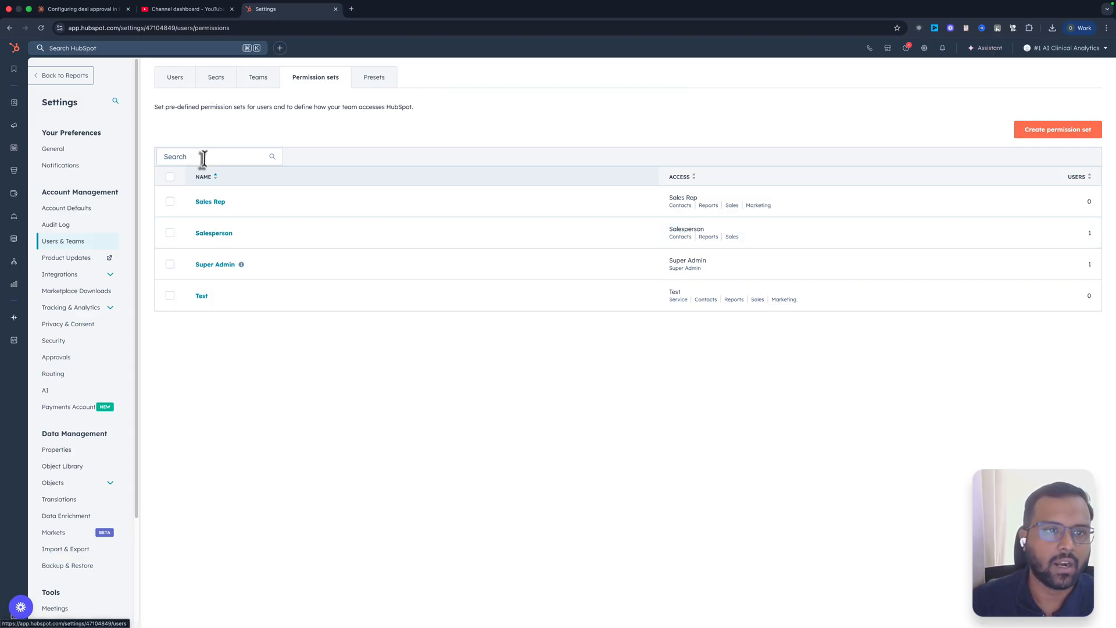
Refresh the account's user list and assign a Sales Enterprise Seat to the user who has no seat.
{"action": "left_click", "coordinate": [176, 83]}
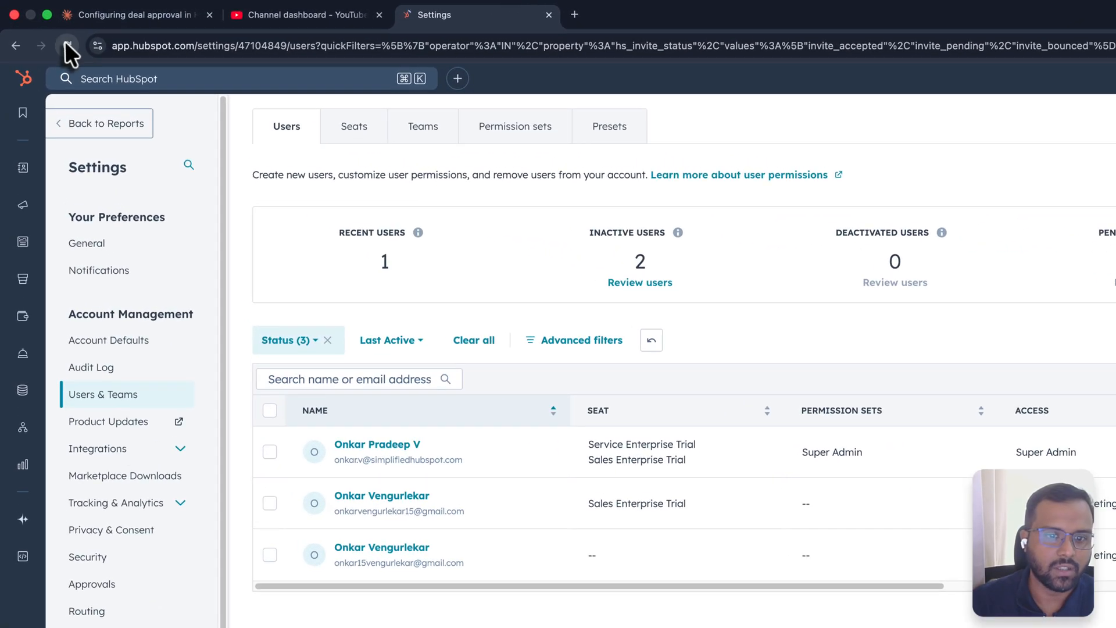
{"action": "left_click", "coordinate": [41, 28]}
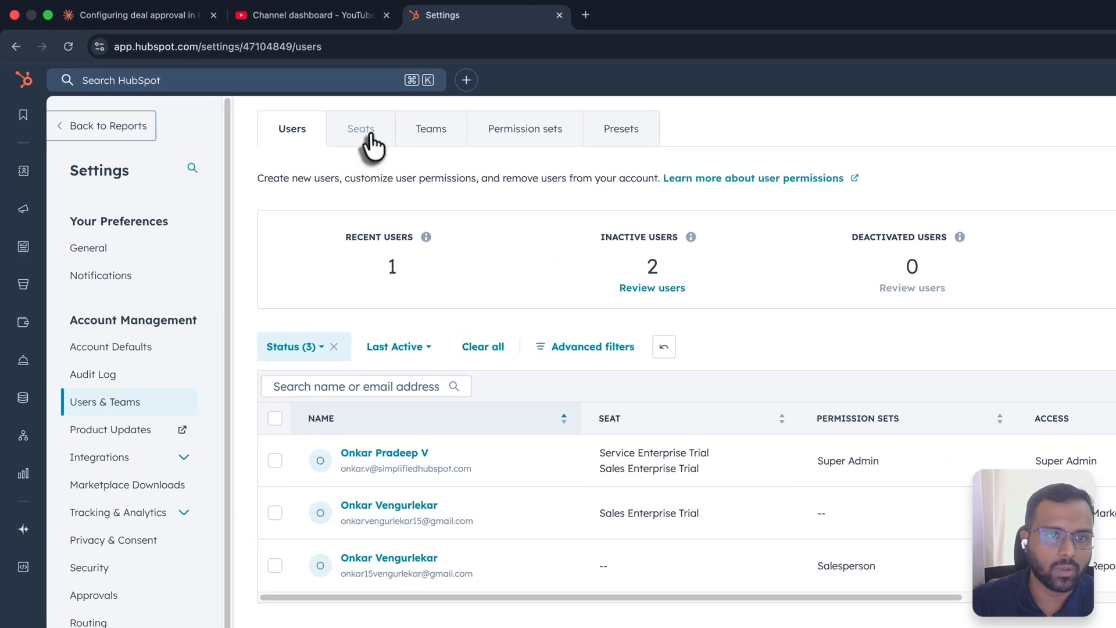
{"action": "left_click", "coordinate": [368, 136]}
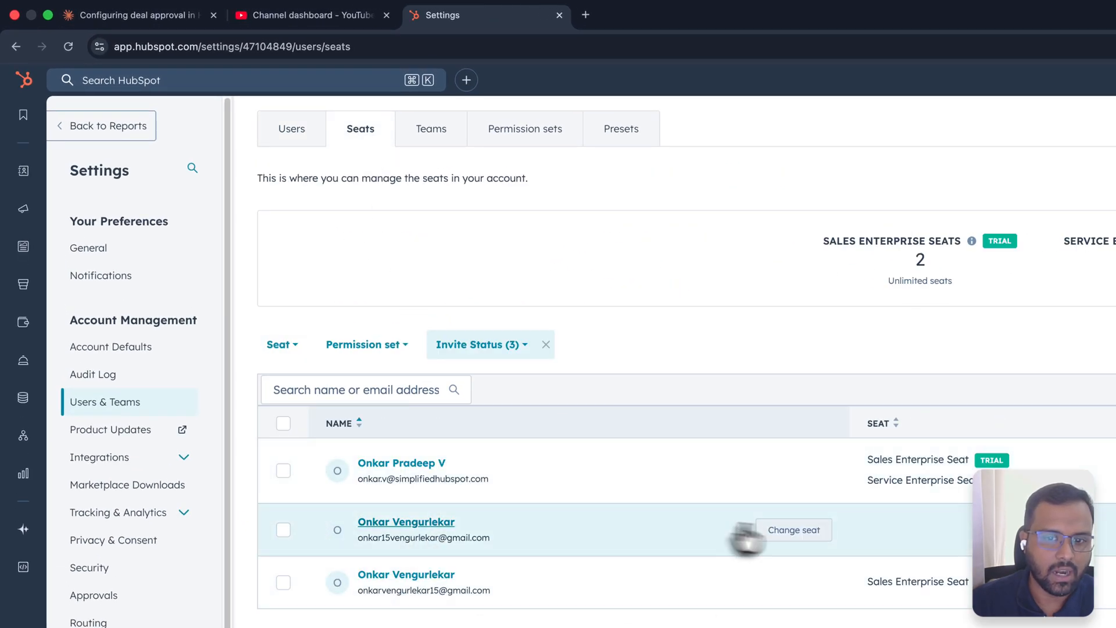
{"action": "left_click", "coordinate": [794, 530]}
{"action": "left_click", "coordinate": [710, 342]}
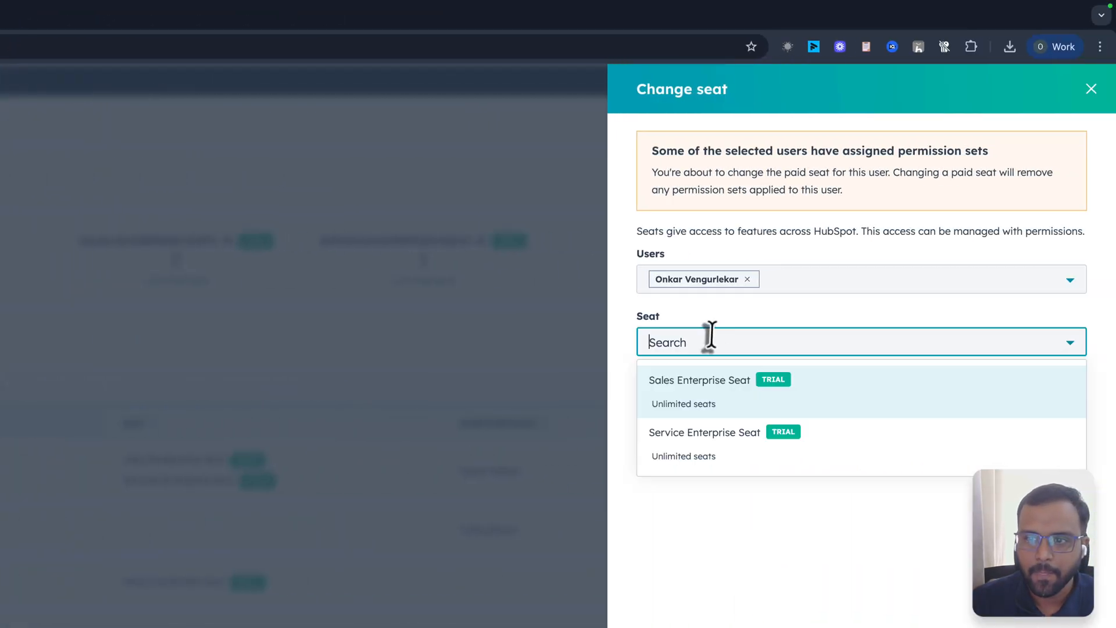
{"action": "left_click", "coordinate": [720, 404]}
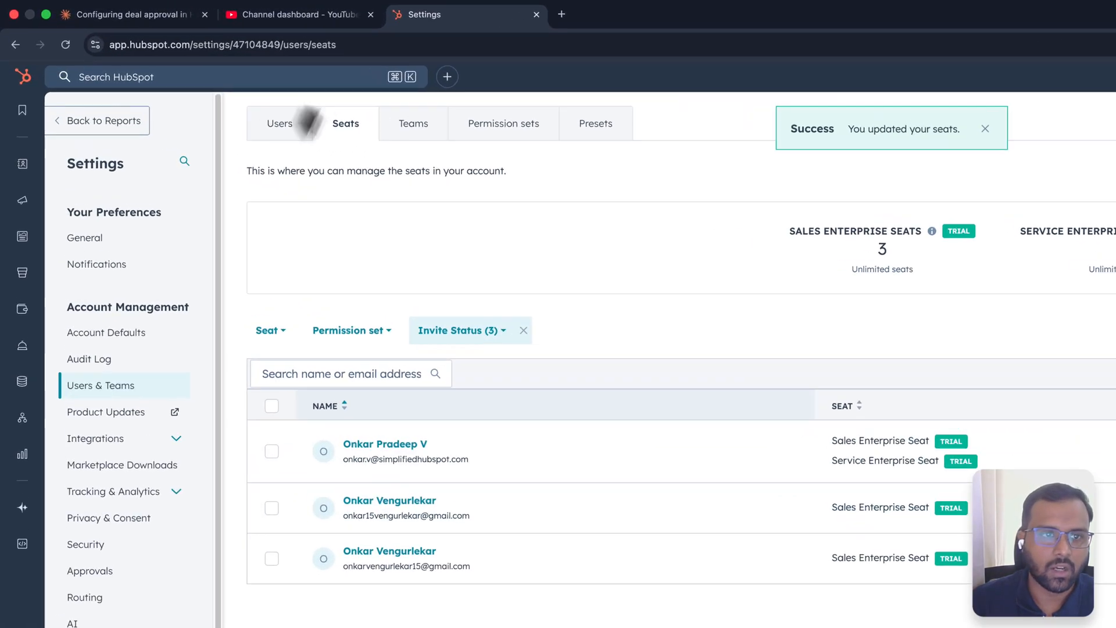
Assign the Salesperson permission set to the user who has a seat but no permission set, and save the assignment.
{"action": "left_click", "coordinate": [198, 87]}
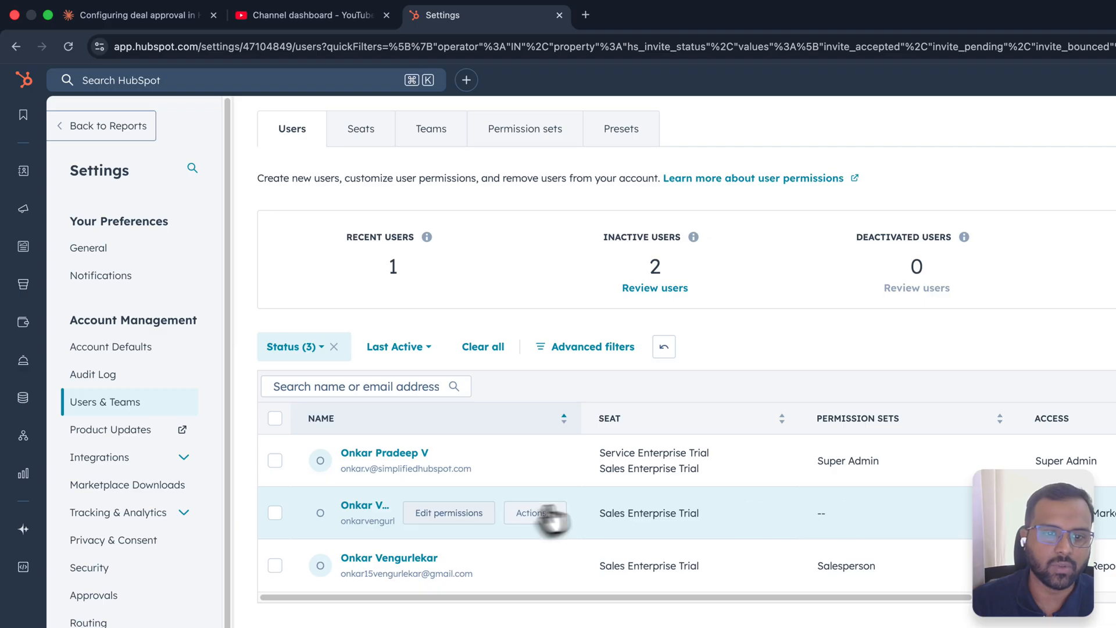
{"action": "left_click", "coordinate": [548, 515]}
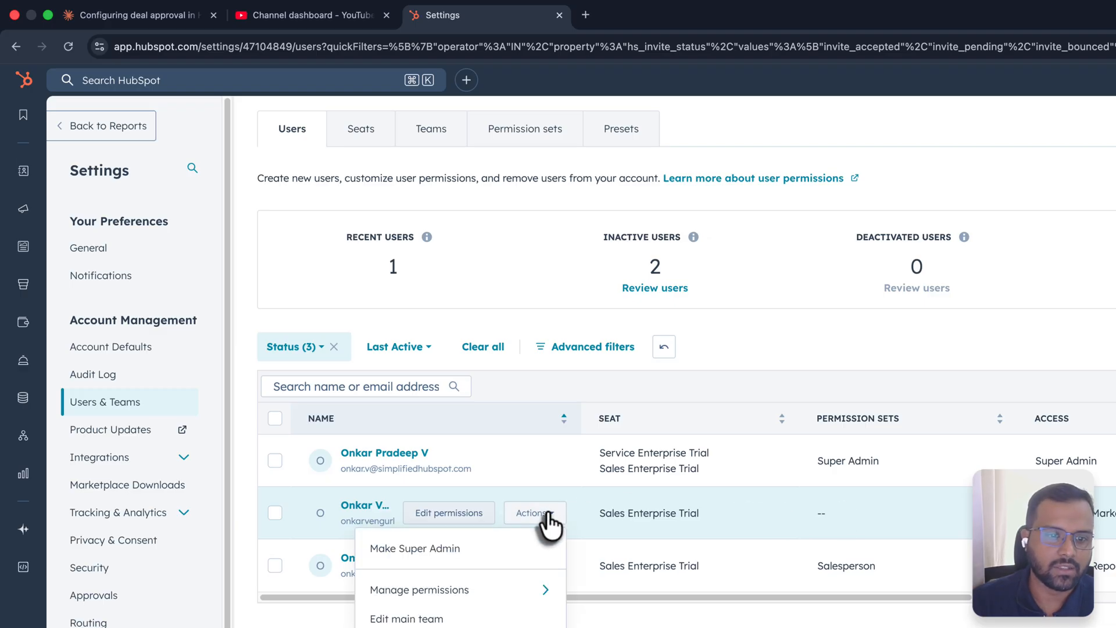
{"action": "mouse_move", "coordinate": [541, 593]}
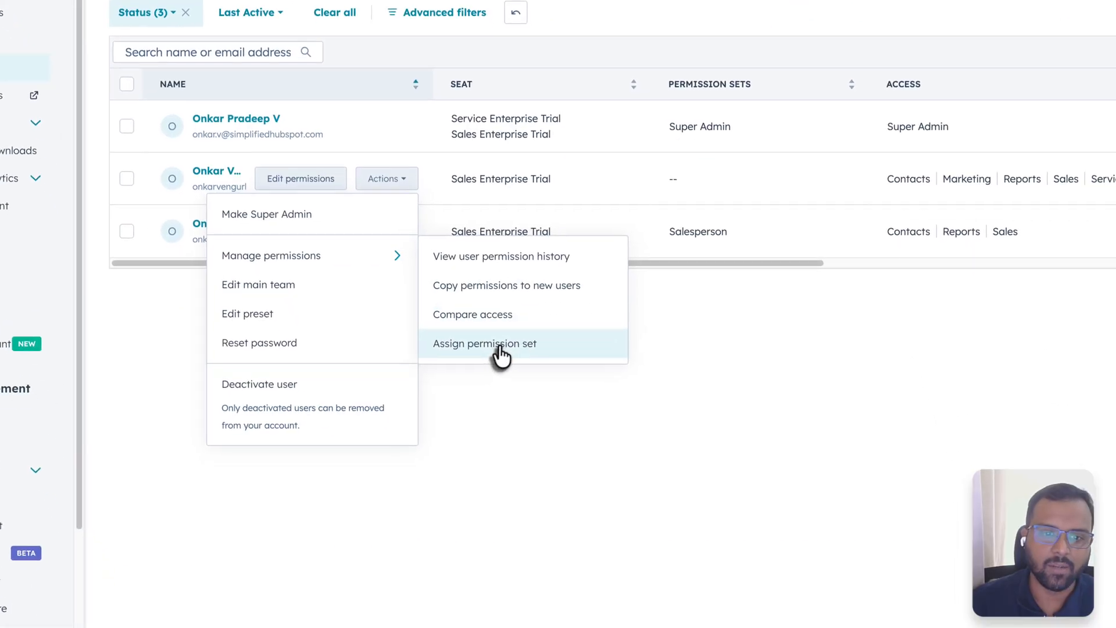
{"action": "left_click", "coordinate": [643, 627]}
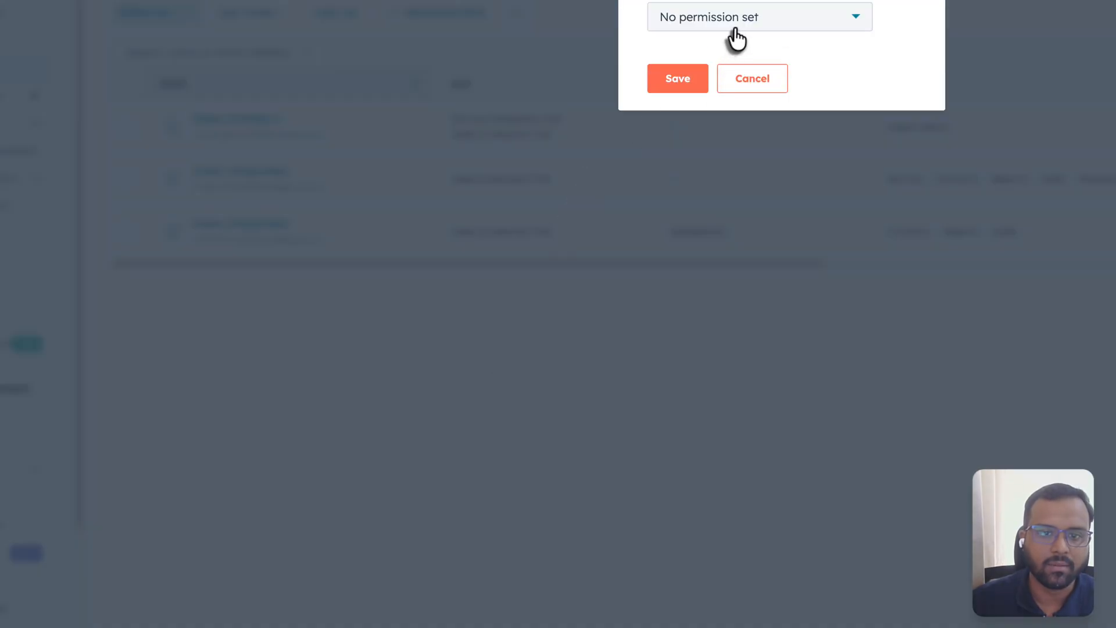
{"action": "left_click", "coordinate": [735, 27]}
{"action": "left_click", "coordinate": [685, 90]}
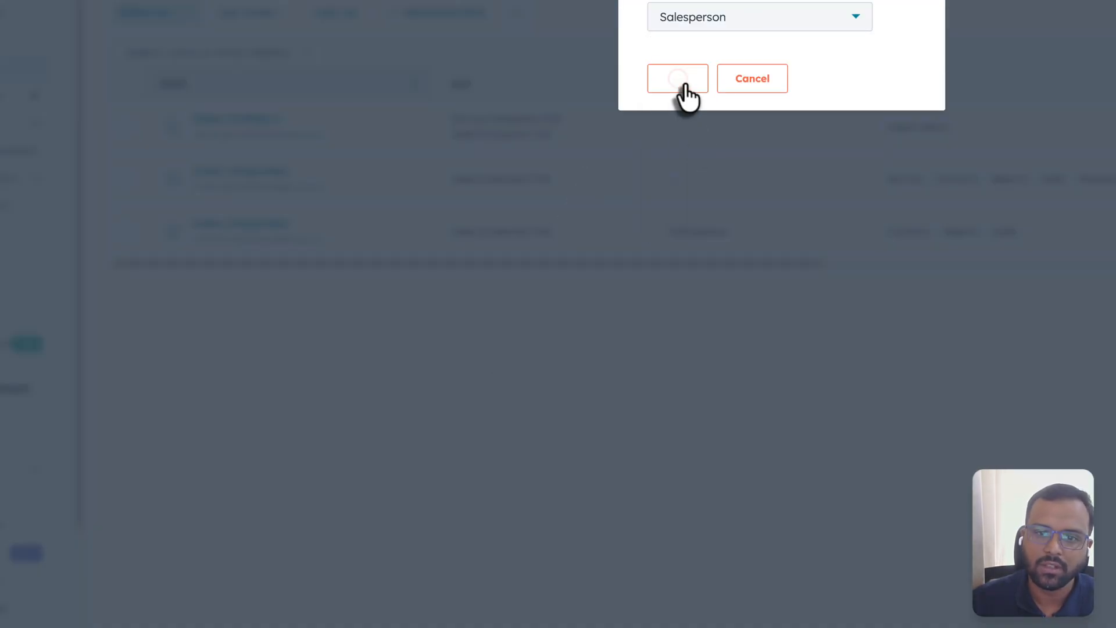